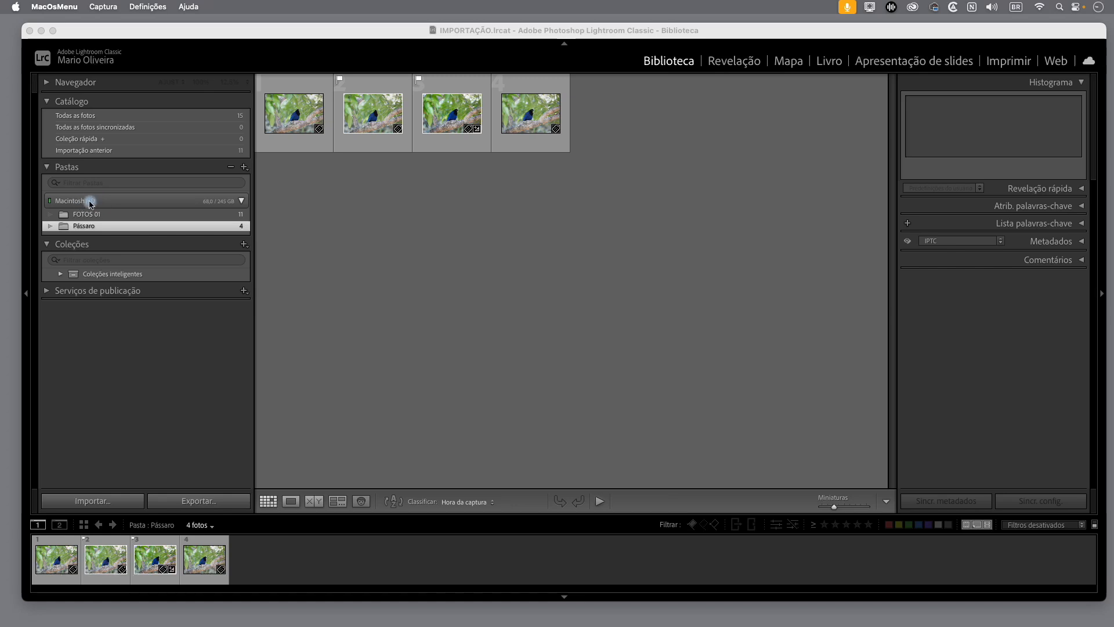
Narrow the Lightroom window to uncover the desktop folders, inspect fotos 02 and its Pássaro subfolder in Finder, and close that window.
left_click_drag(1104, 29, 1010, 29)
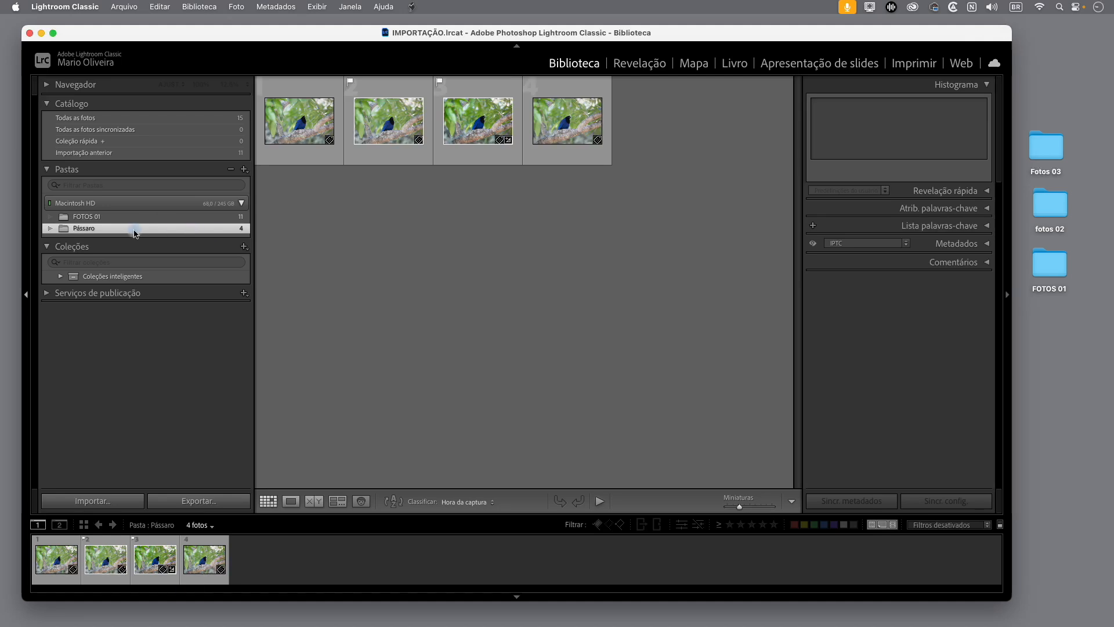
double_click(1056, 207)
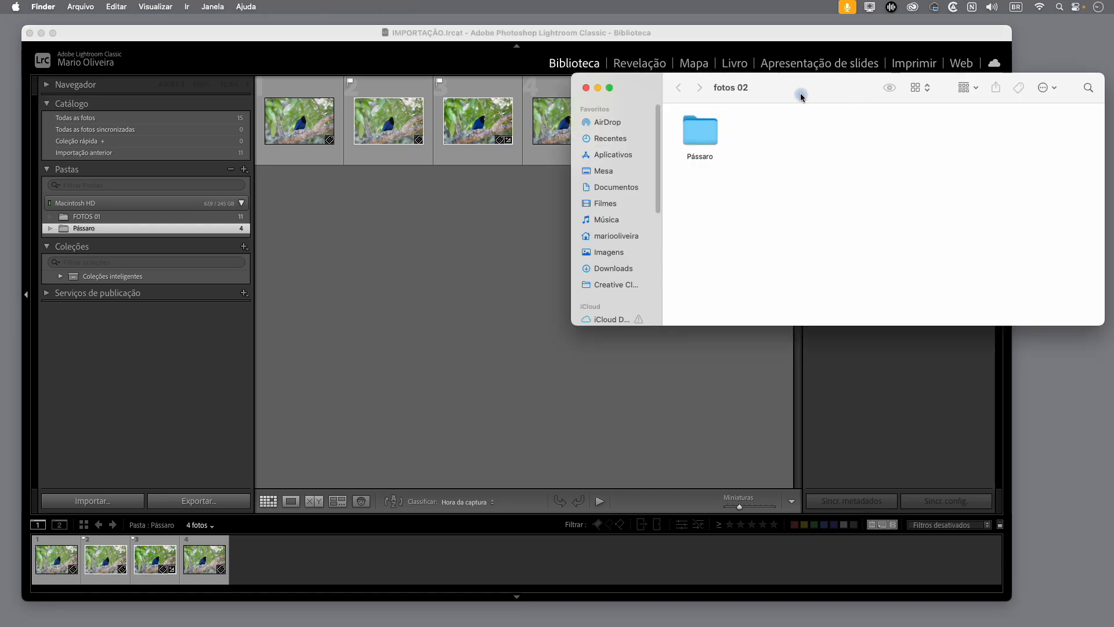
left_click_drag(802, 97, 806, 105)
left_click(708, 145)
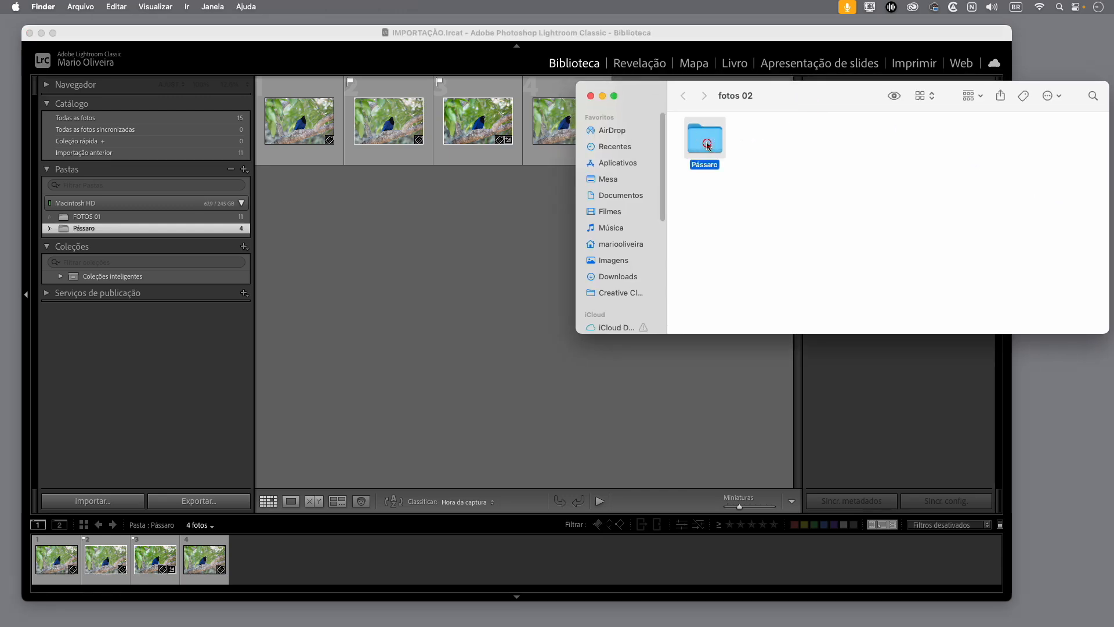
double_click(707, 145)
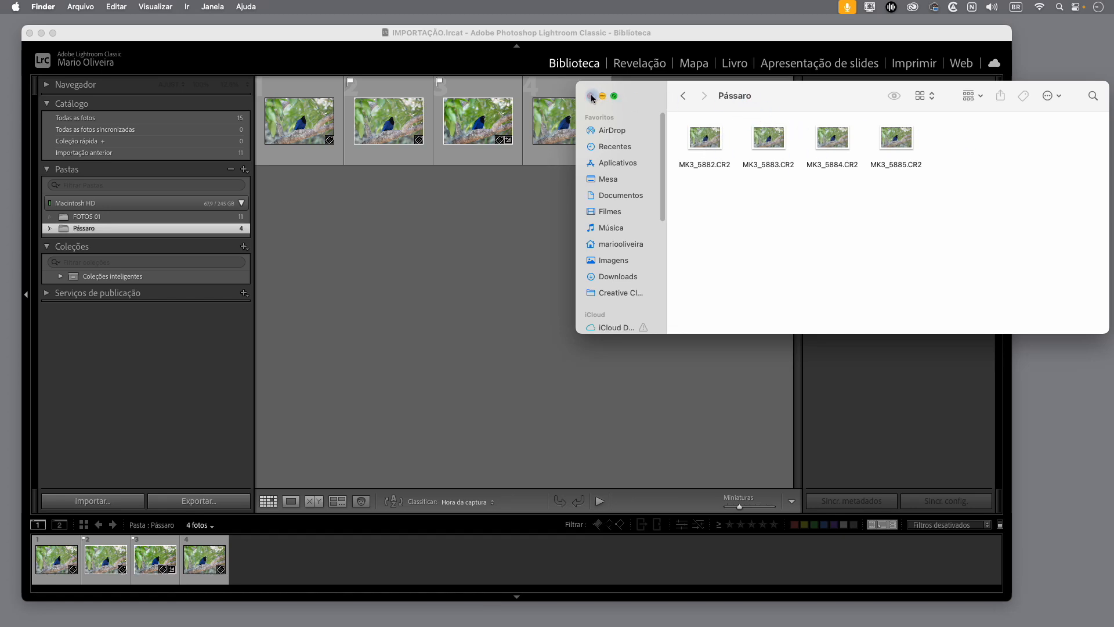
left_click(684, 97)
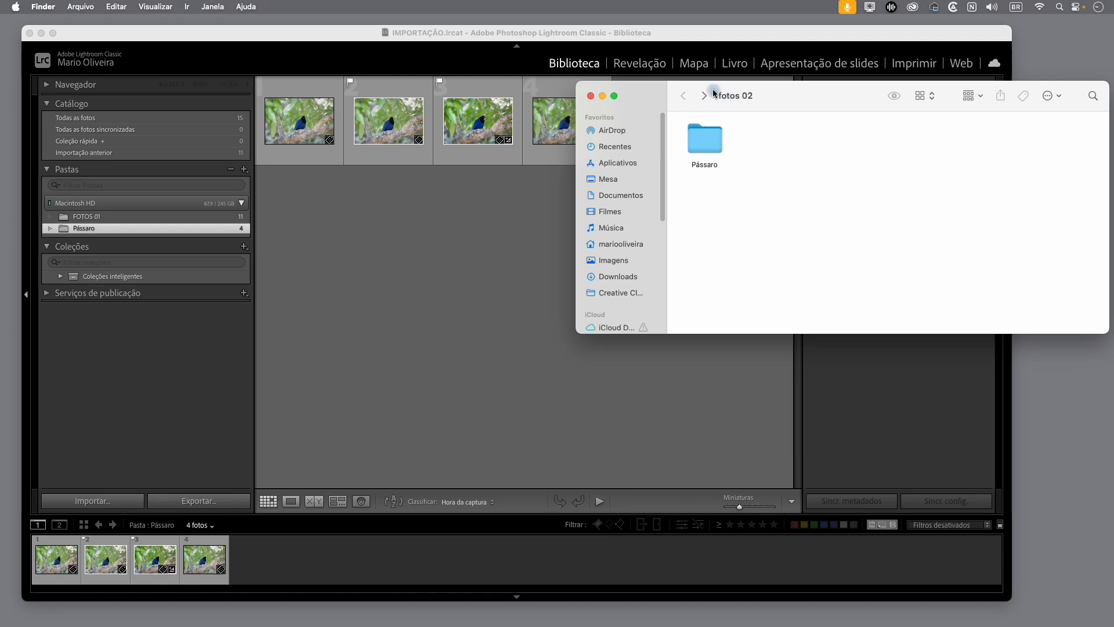
left_click(591, 96)
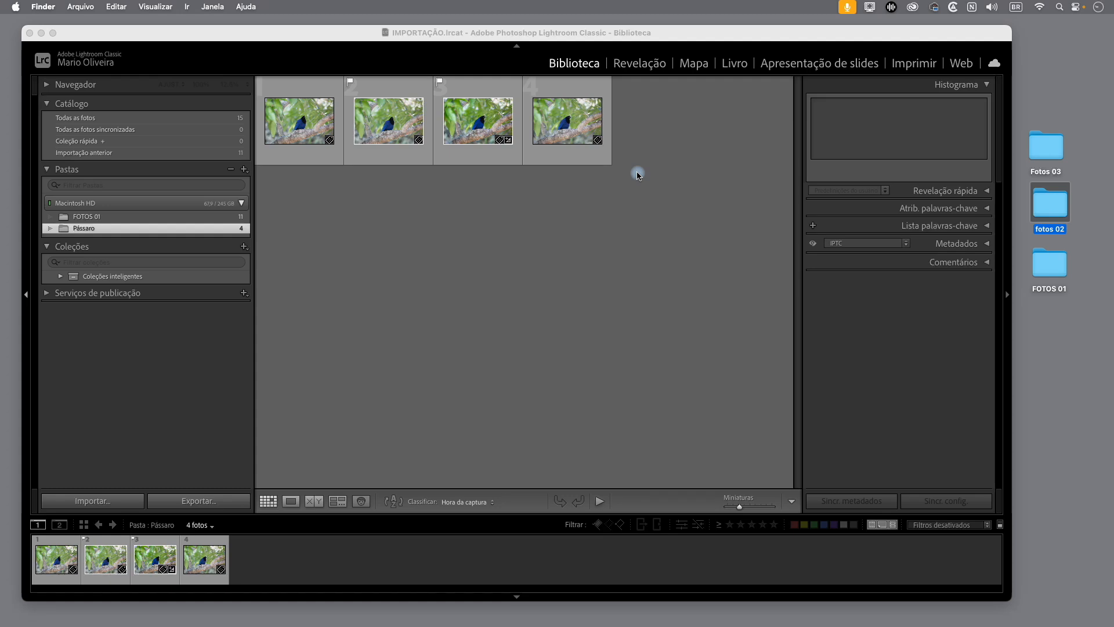
Open the desktop folder Fotos 03 in Finder and go through Florianópolis and Cacupé into Barcos.
left_click(1049, 154)
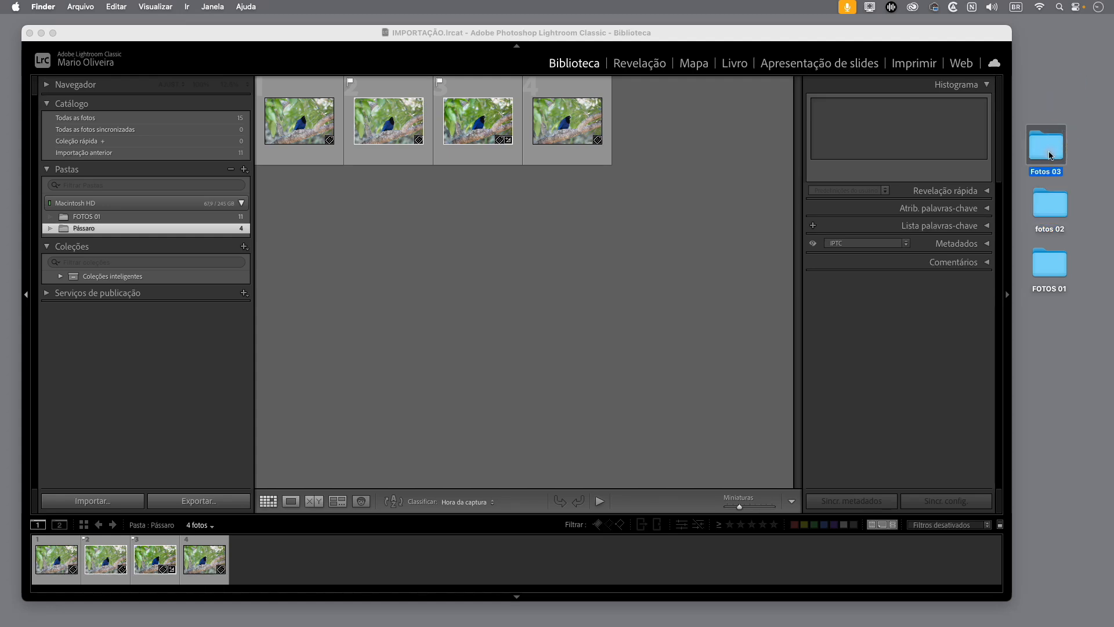
double_click(1049, 152)
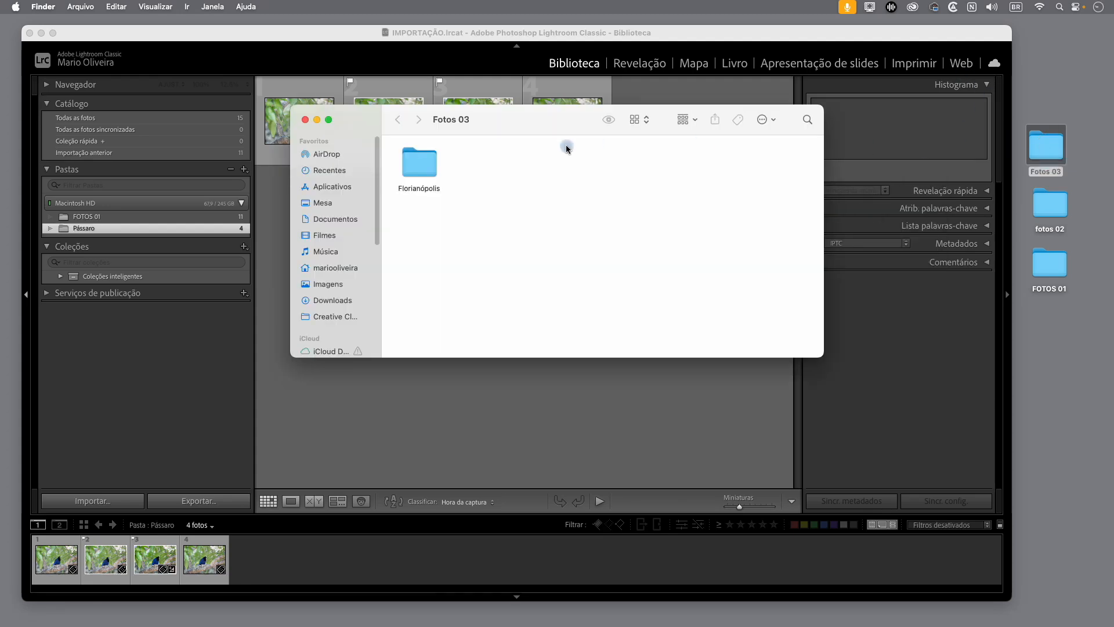
left_click(415, 168)
double_click(415, 168)
double_click(426, 170)
double_click(419, 173)
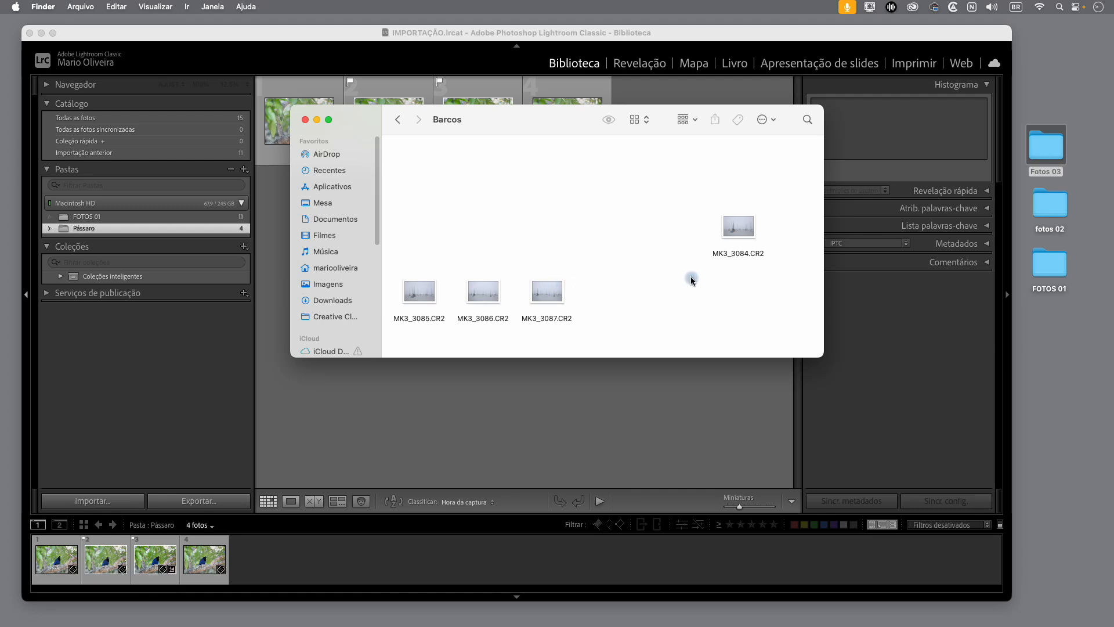
Import the photos of the Barcos folder from Finder into the Lightroom catalog using the Adicionar method.
left_click(397, 120)
left_click_drag(498, 127, 855, 77)
left_click_drag(778, 118, 419, 259)
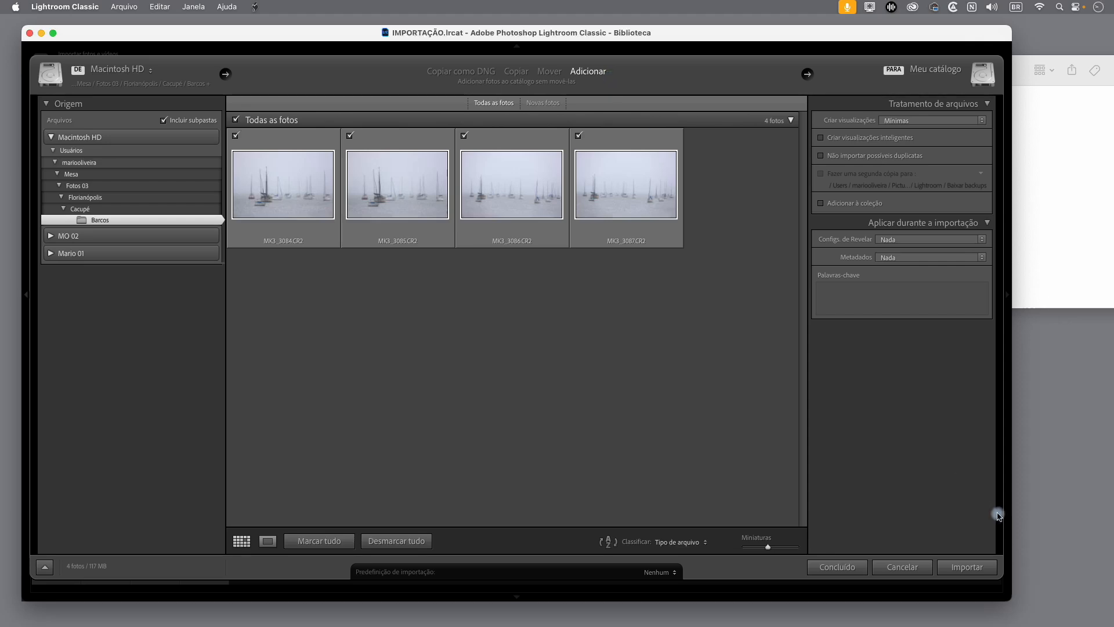
left_click(975, 569)
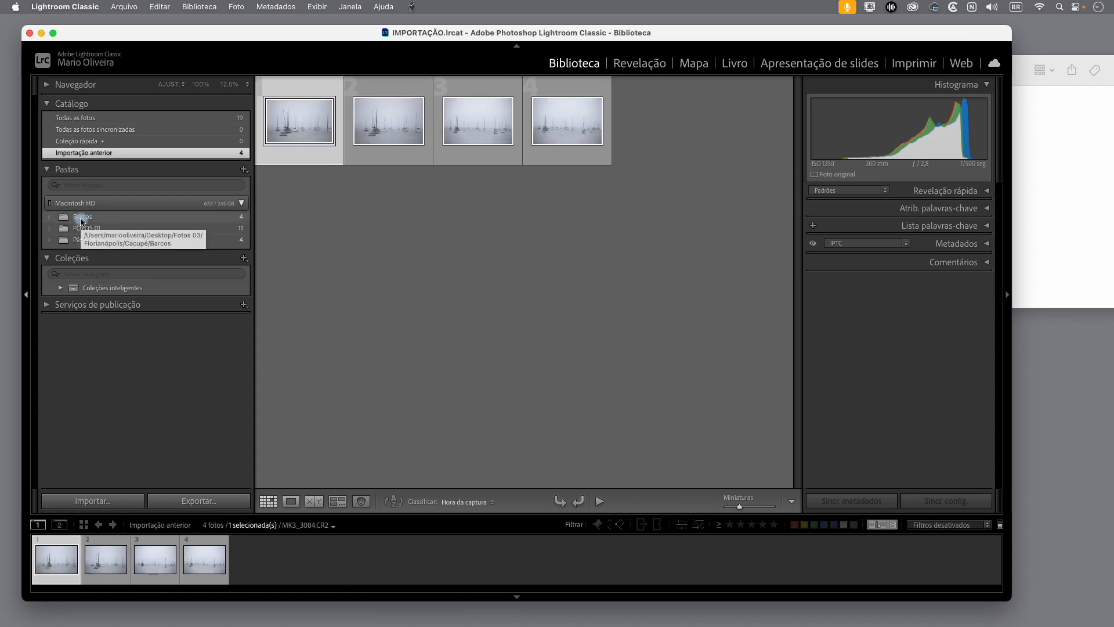
Go back in Finder from Cacupé up to Fotos 03 to review the folder hierarchy, and close the window.
left_click(1055, 169)
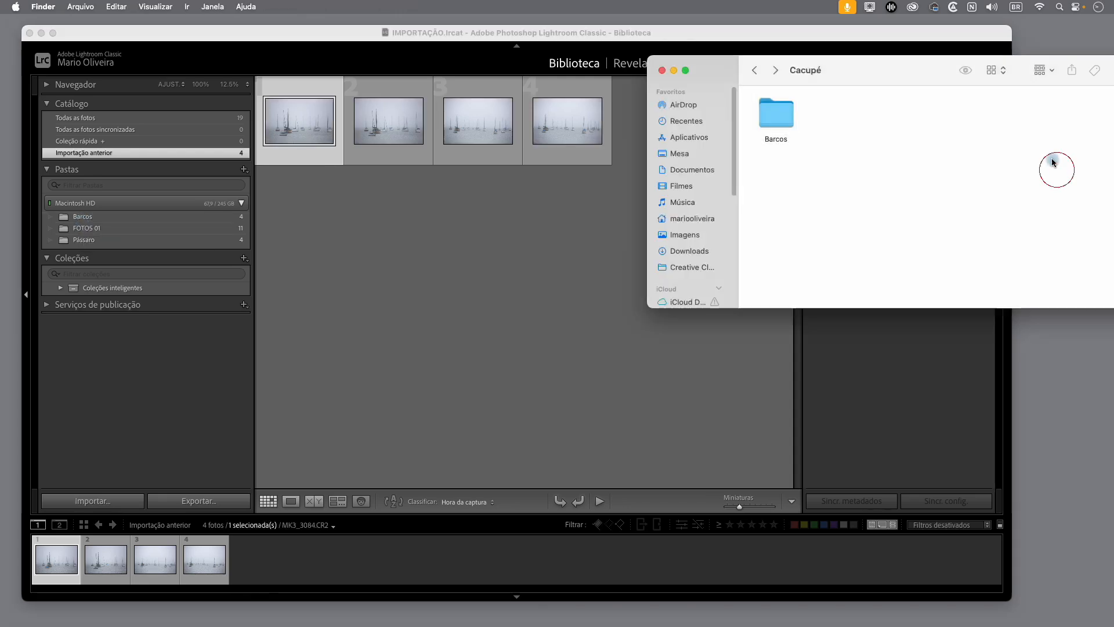
left_click(752, 72)
left_click(754, 72)
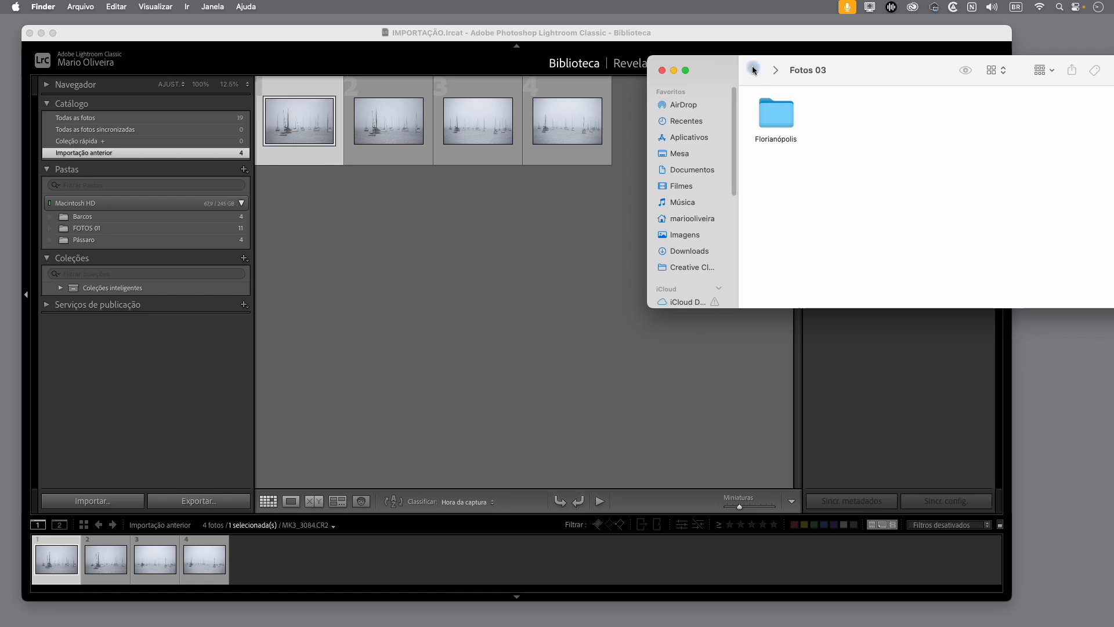
left_click(662, 70)
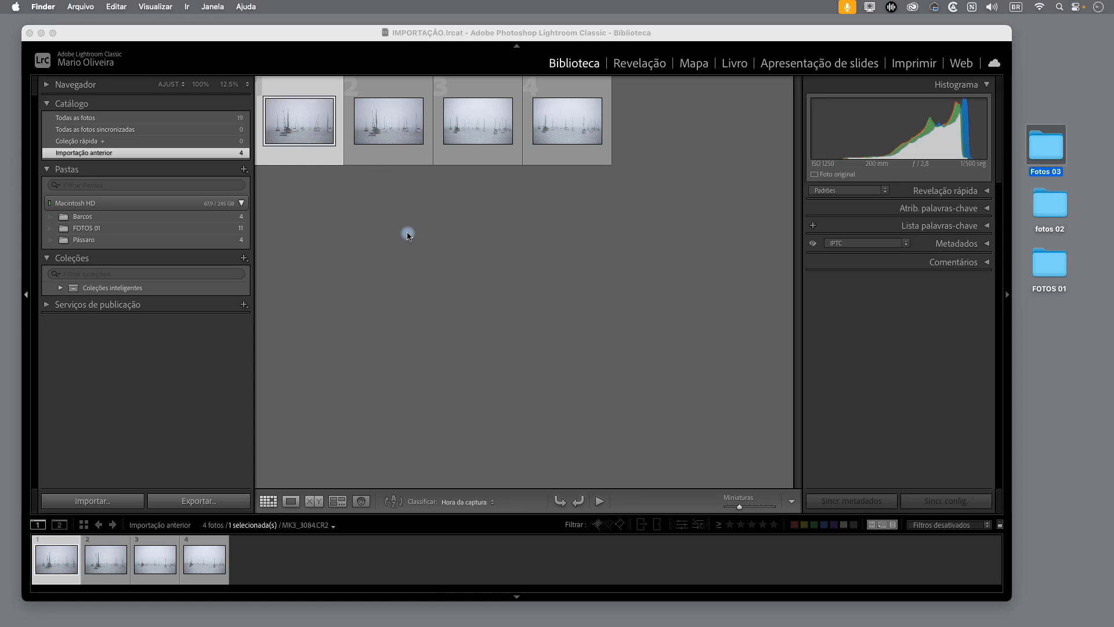
Show the parent folder of Barcos in Lightroom's folder list.
left_click(186, 218)
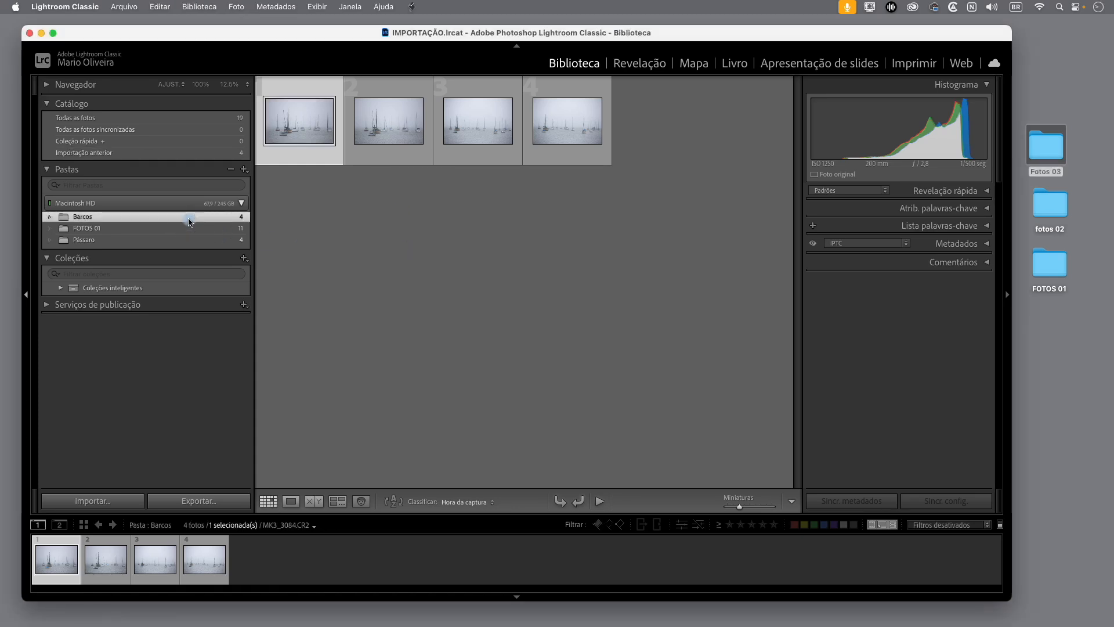
right_click(155, 220)
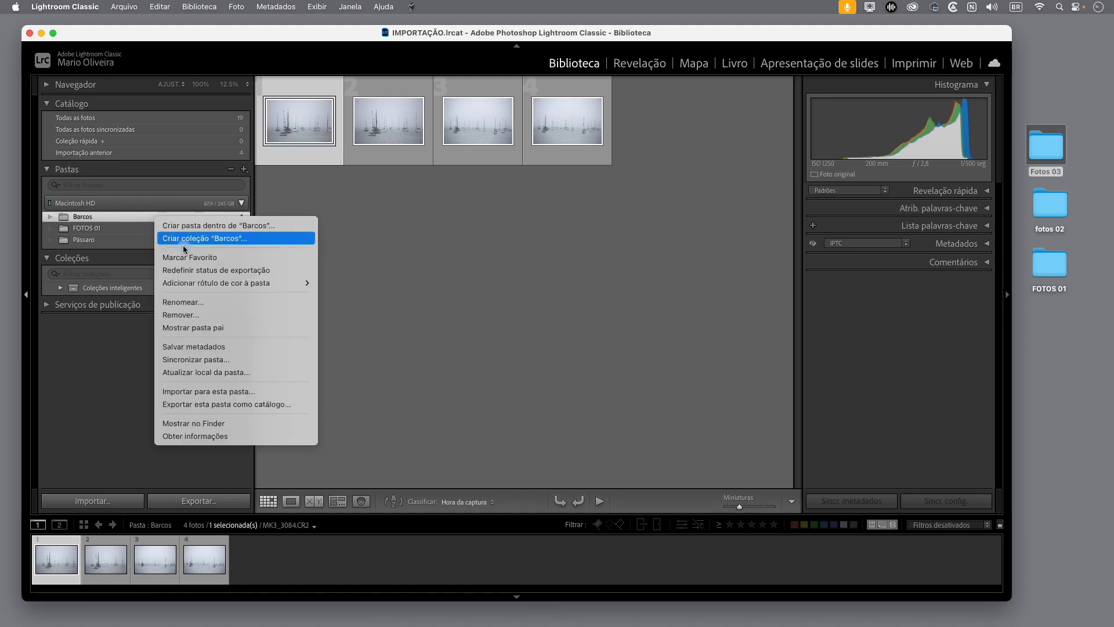
left_click(209, 328)
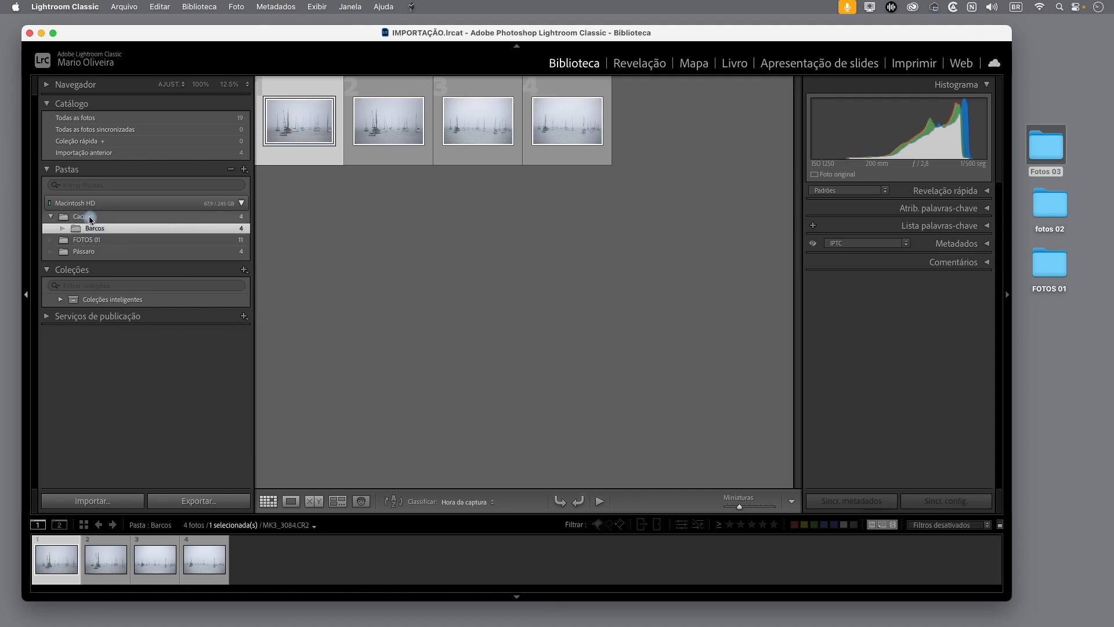
Reopen Fotos 03 in Finder, check the Cacupé subfolder, and display the contents of Florianópolis as a list.
double_click(1050, 152)
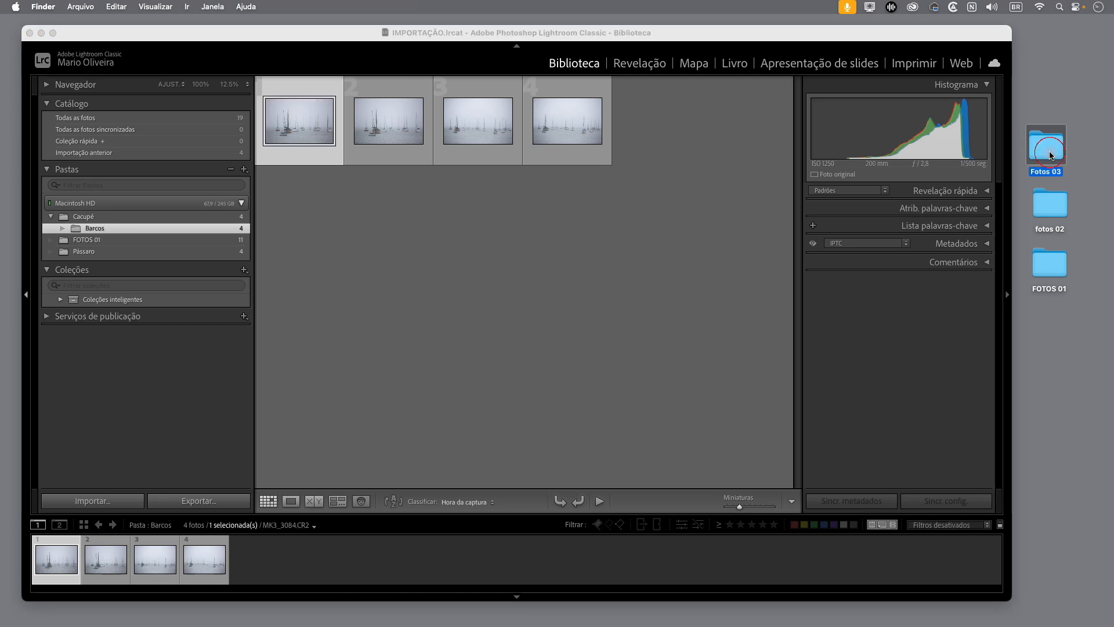
double_click(713, 198)
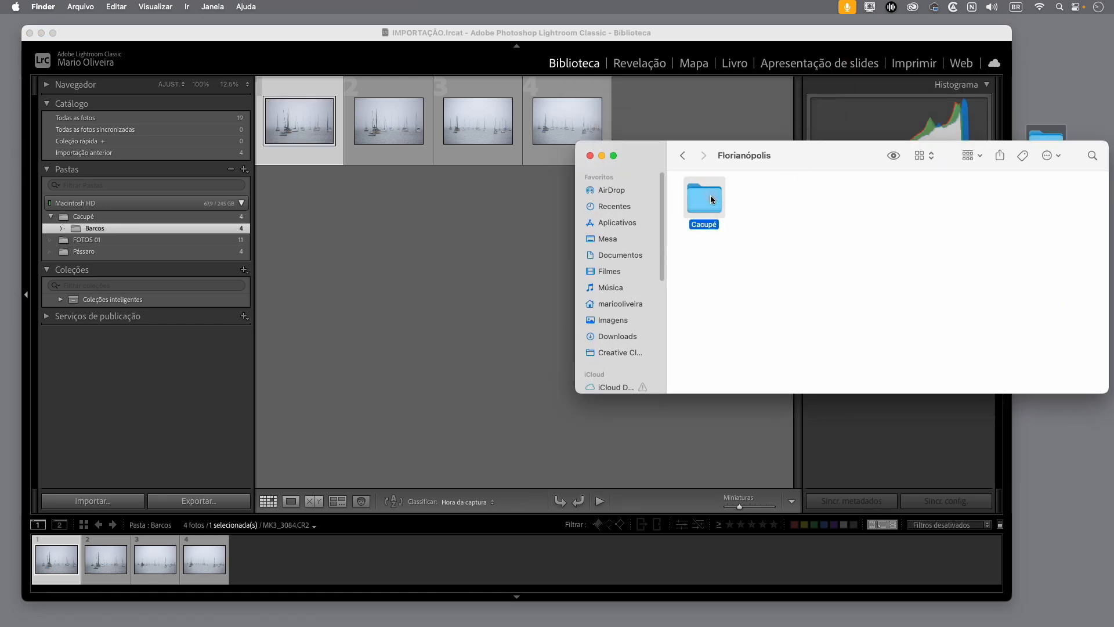
double_click(711, 196)
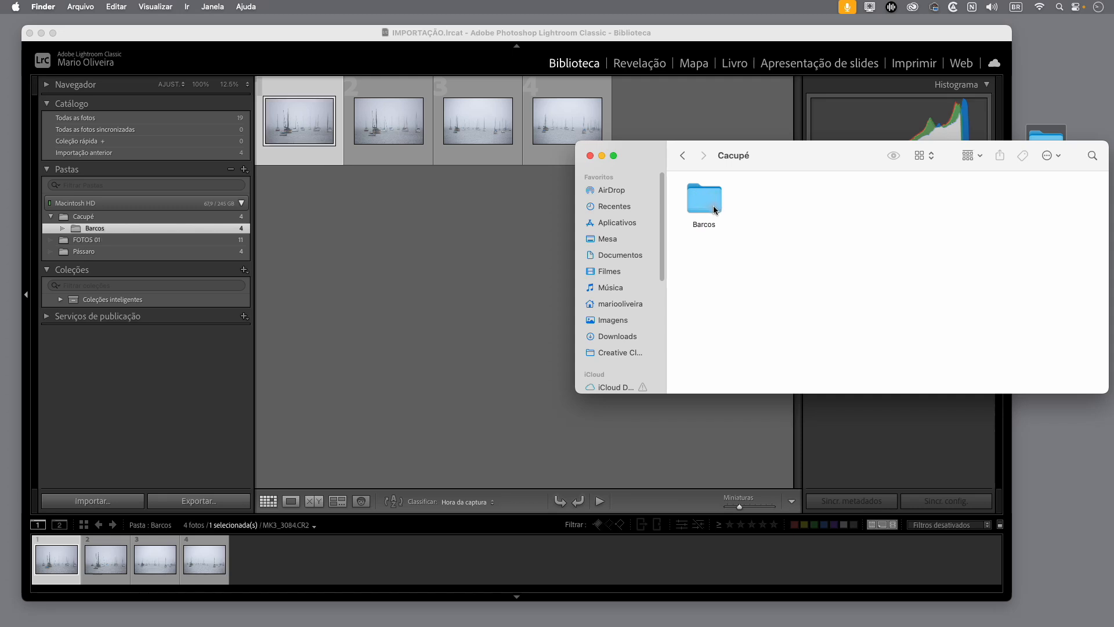
left_click(684, 155)
left_click(924, 156)
left_click(915, 174)
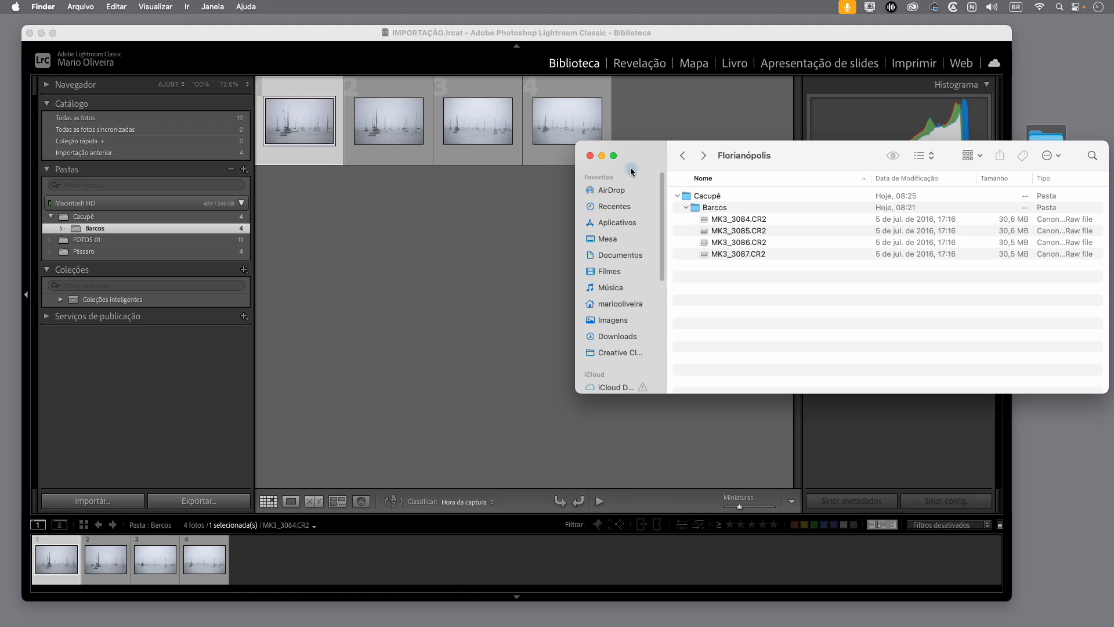
Show the parent folder of Cacupé in Lightroom, expand Cacupé, and select its Barcos subfolder.
left_click(133, 218)
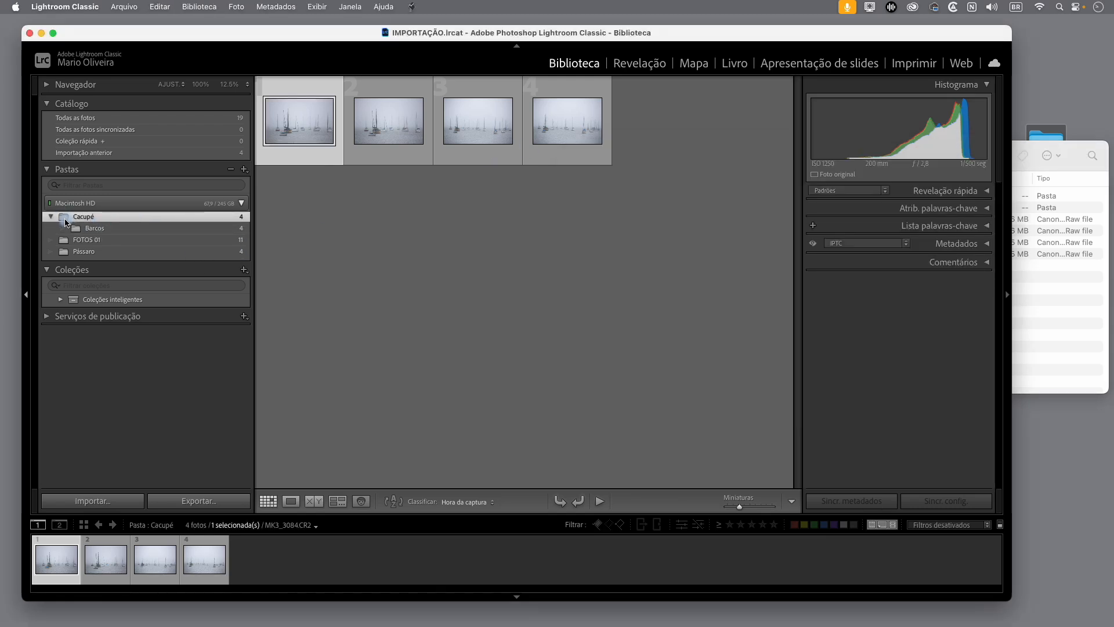
right_click(64, 221)
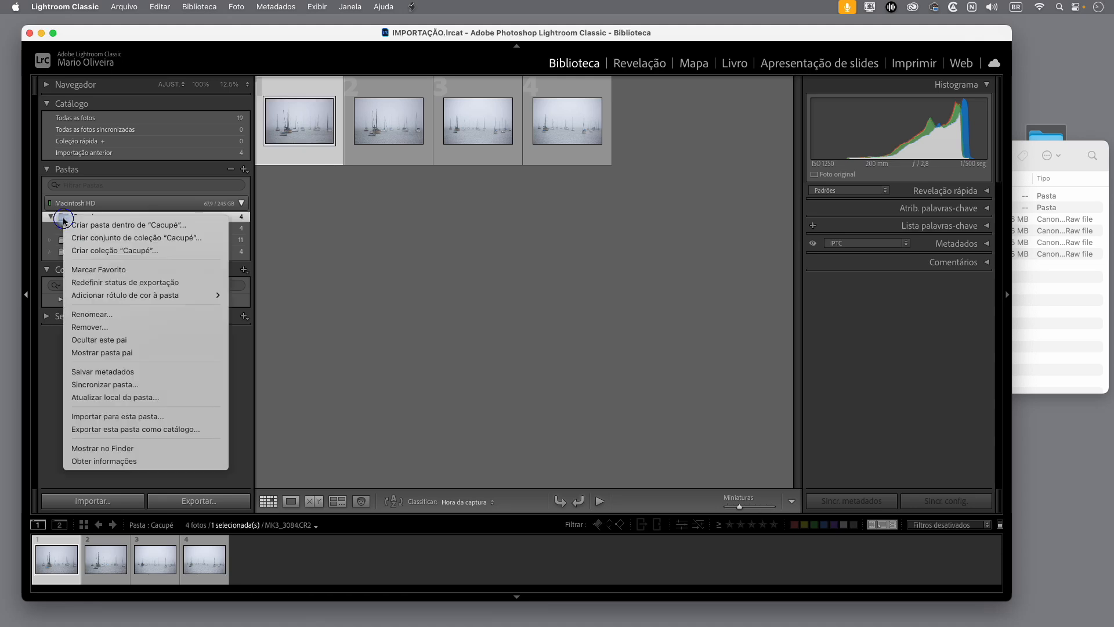
left_click(107, 353)
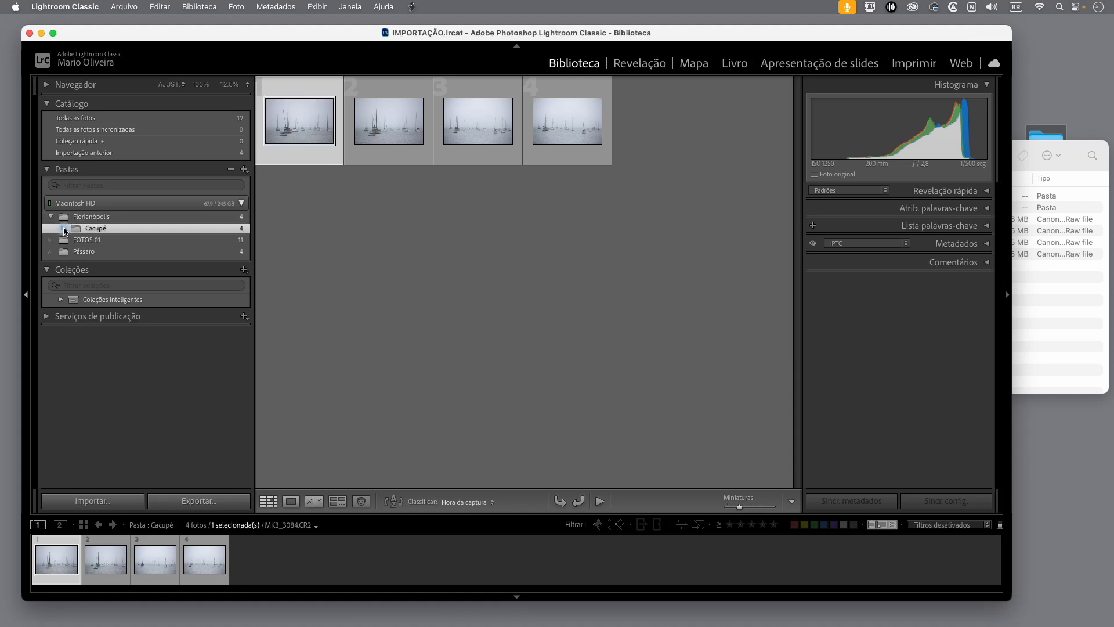
left_click(65, 229)
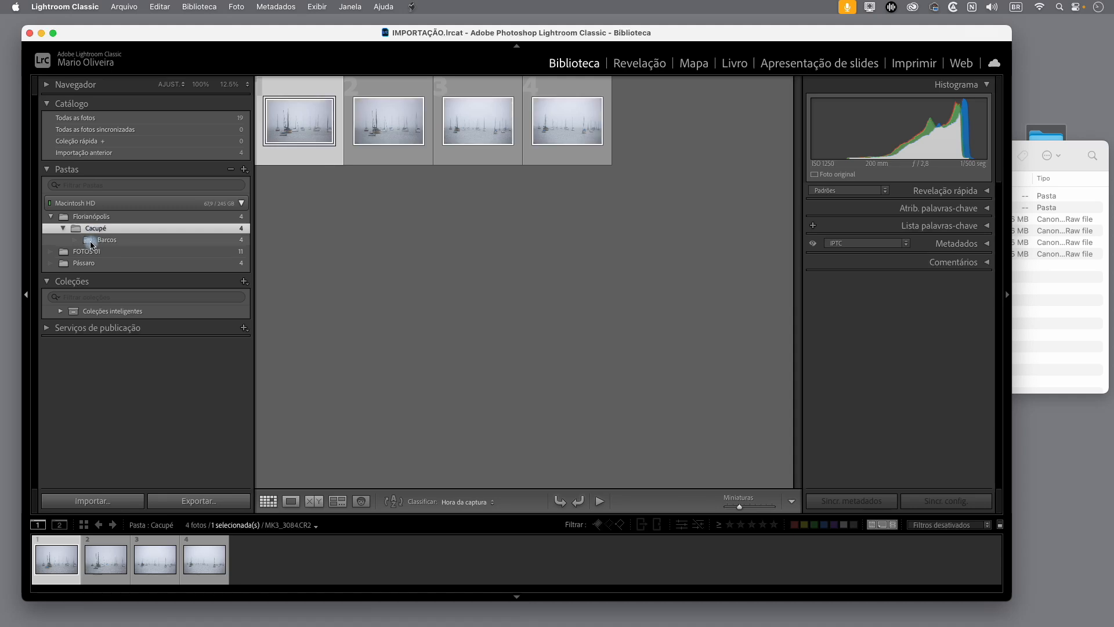
left_click(89, 242)
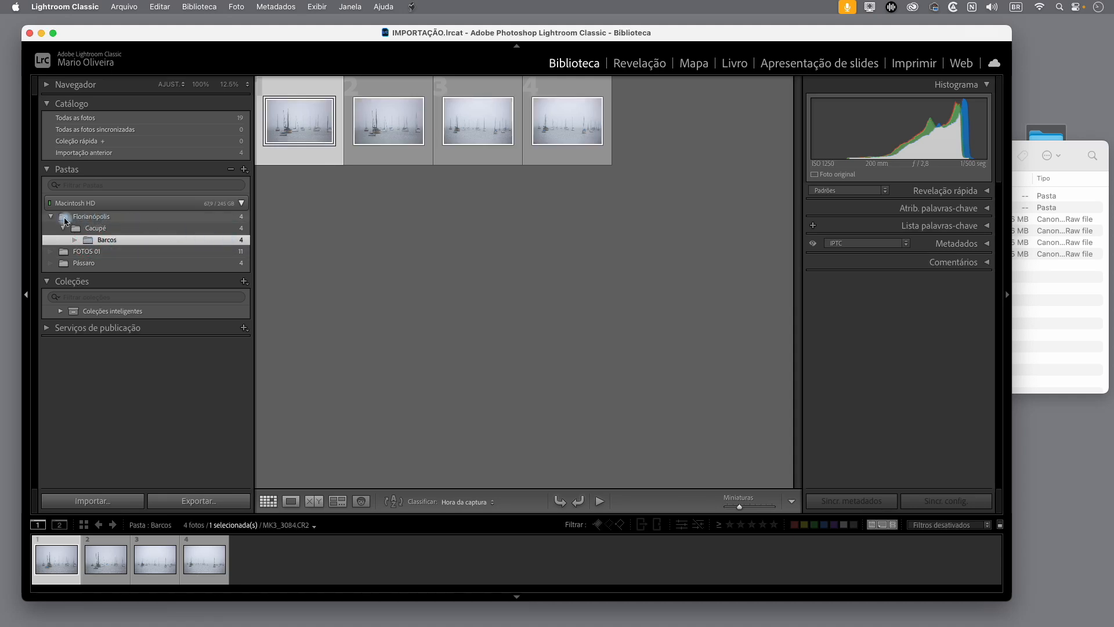
Show the parent folder of Florianópolis and expand Florianópolis and Cacupé down to Barcos.
left_click(66, 219)
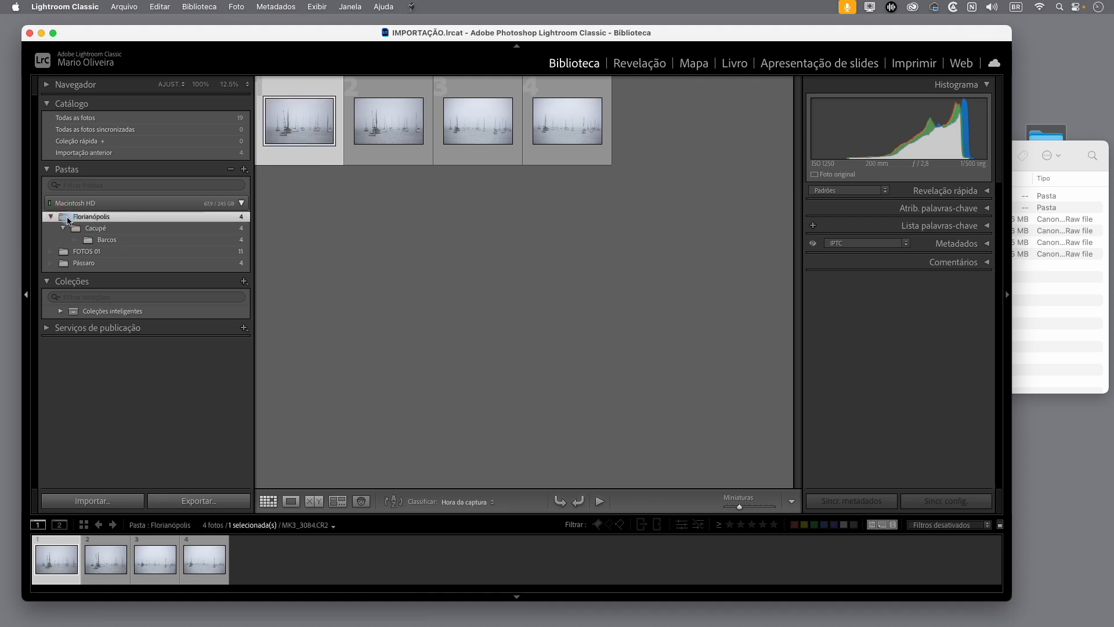
right_click(66, 215)
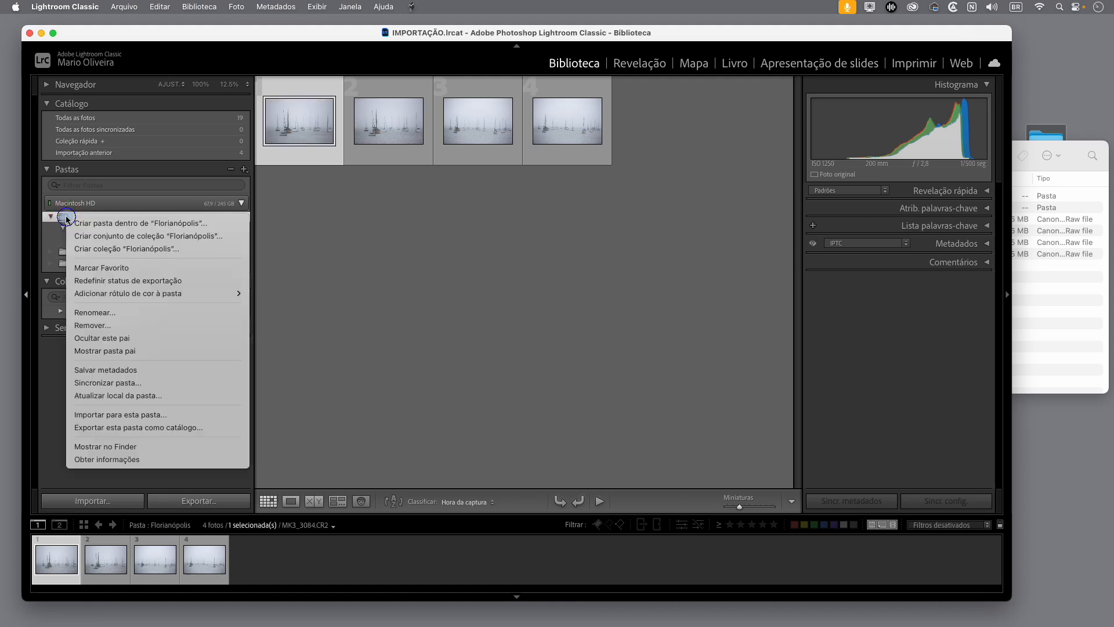
left_click(121, 352)
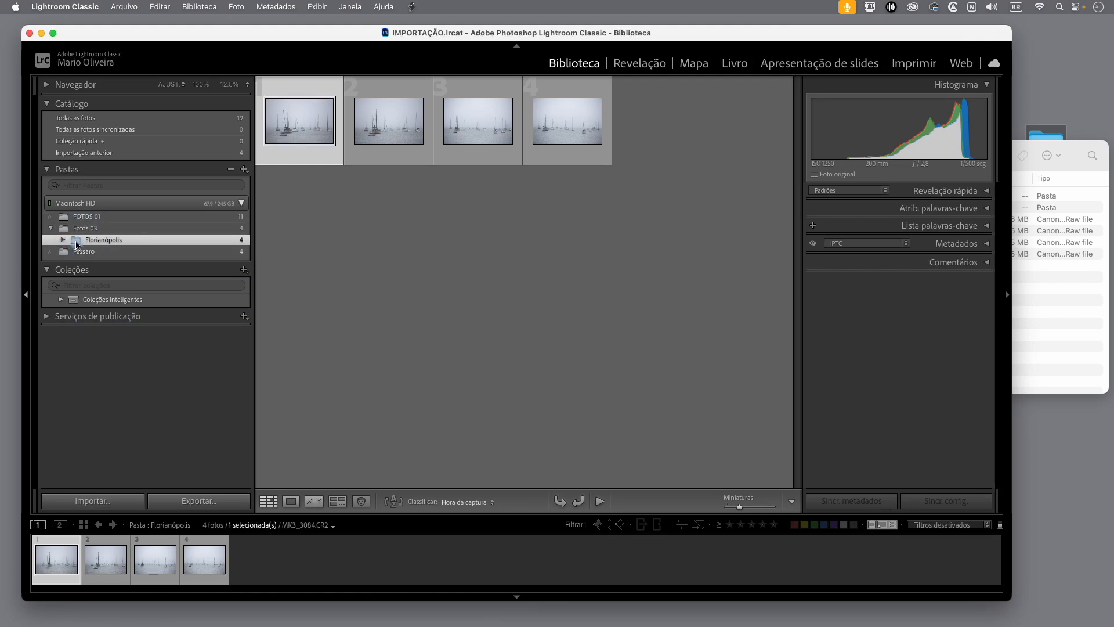
left_click(63, 239)
left_click(74, 251)
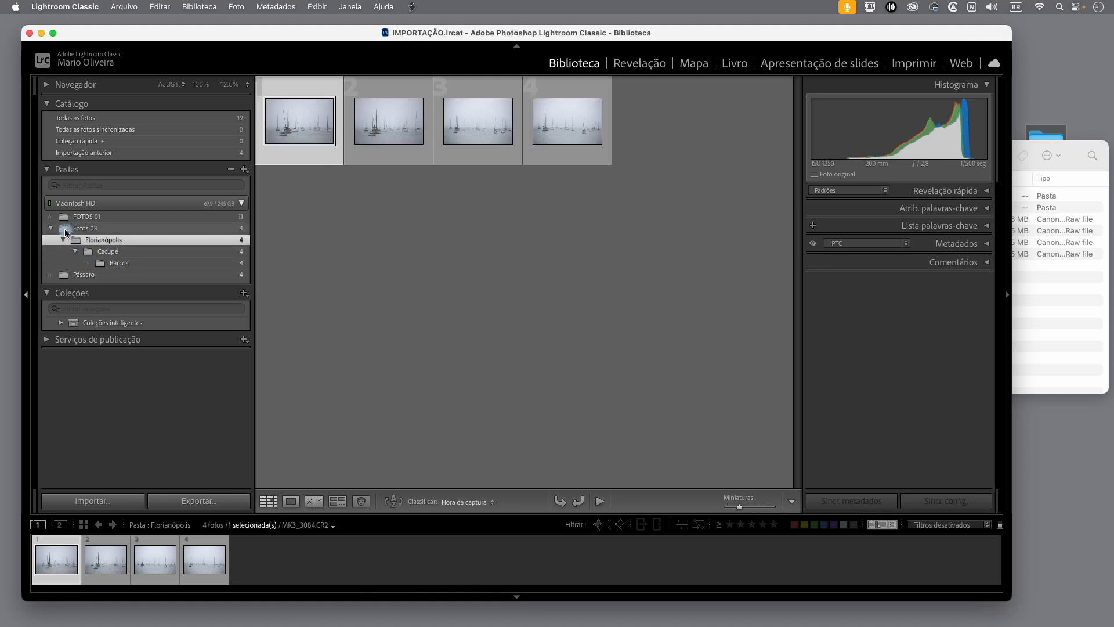
Show the parent folder of Fotos 03 in Lightroom's folder list.
left_click(64, 230)
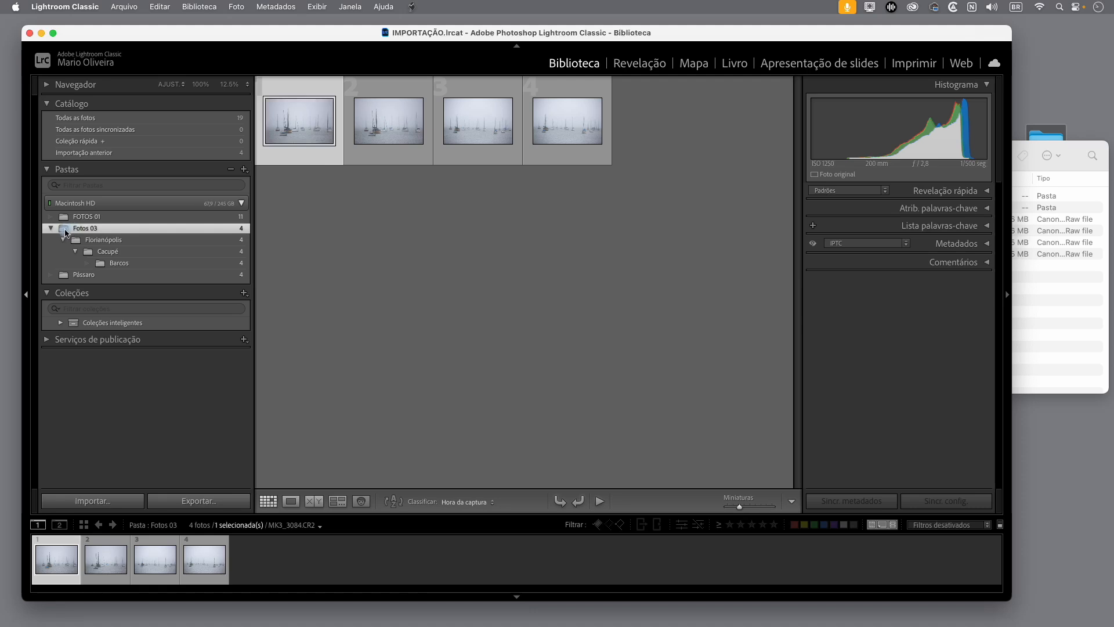
right_click(65, 232)
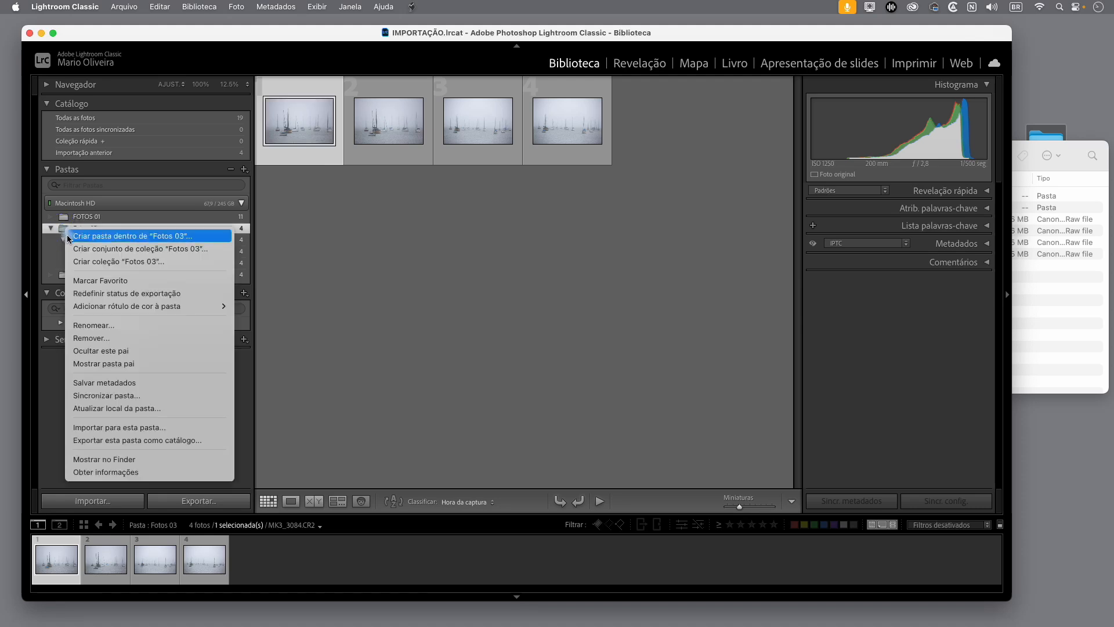
left_click(111, 365)
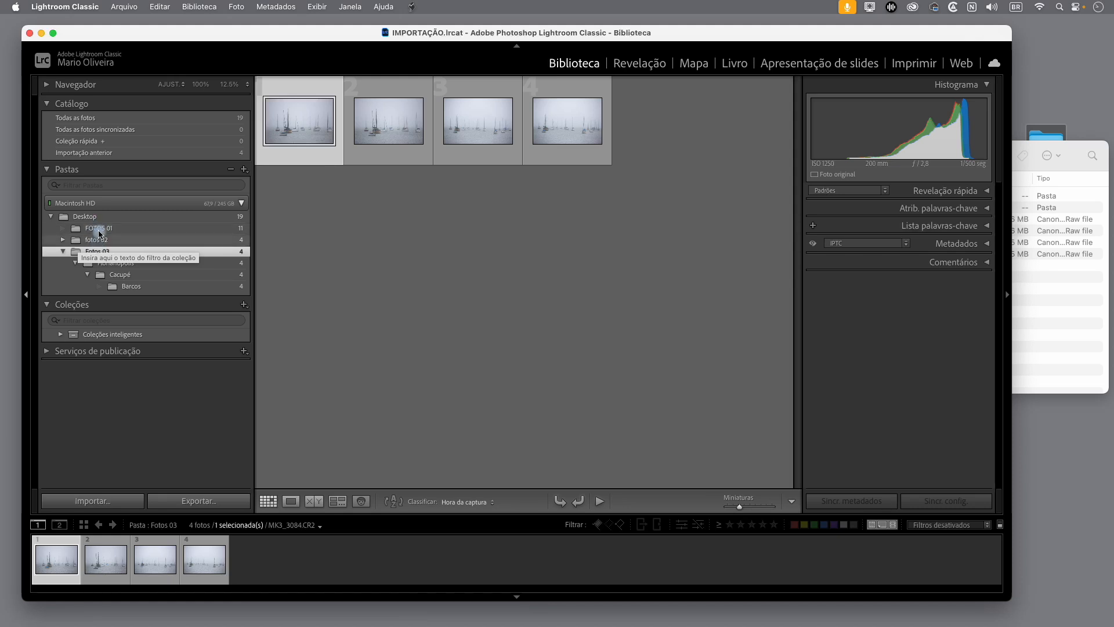
Close the Florianópolis window in Finder and move the Fotos 03 folder slightly upward on the desktop.
left_click(1071, 177)
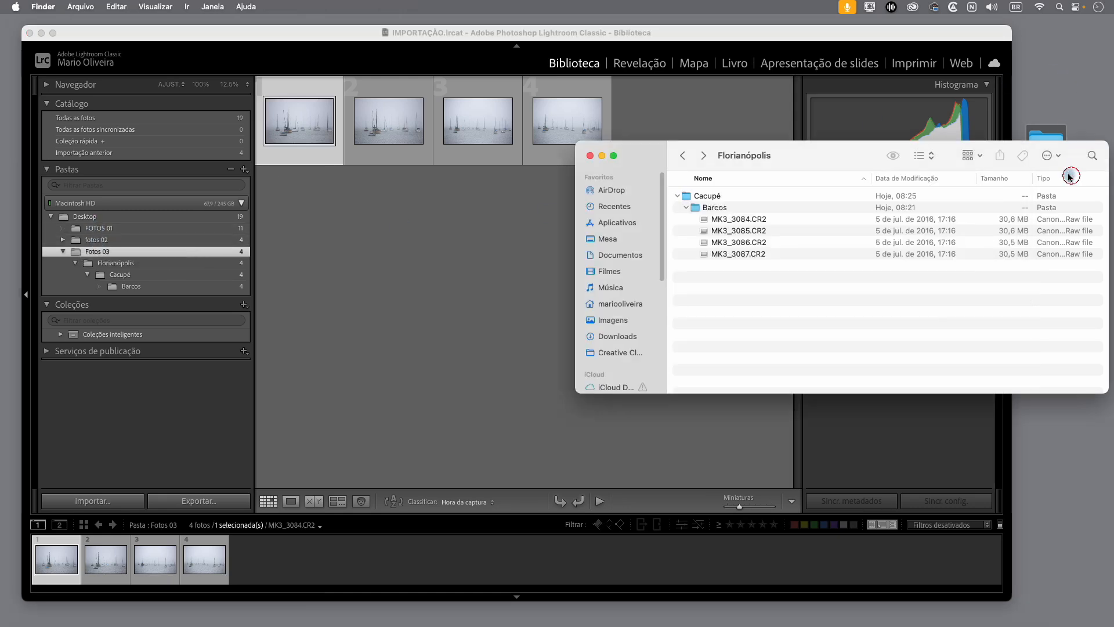
left_click(590, 156)
mouse_move(1059, 157)
left_mouse_down()
mouse_move(1068, 198)
mouse_move(1056, 143)
left_mouse_up()
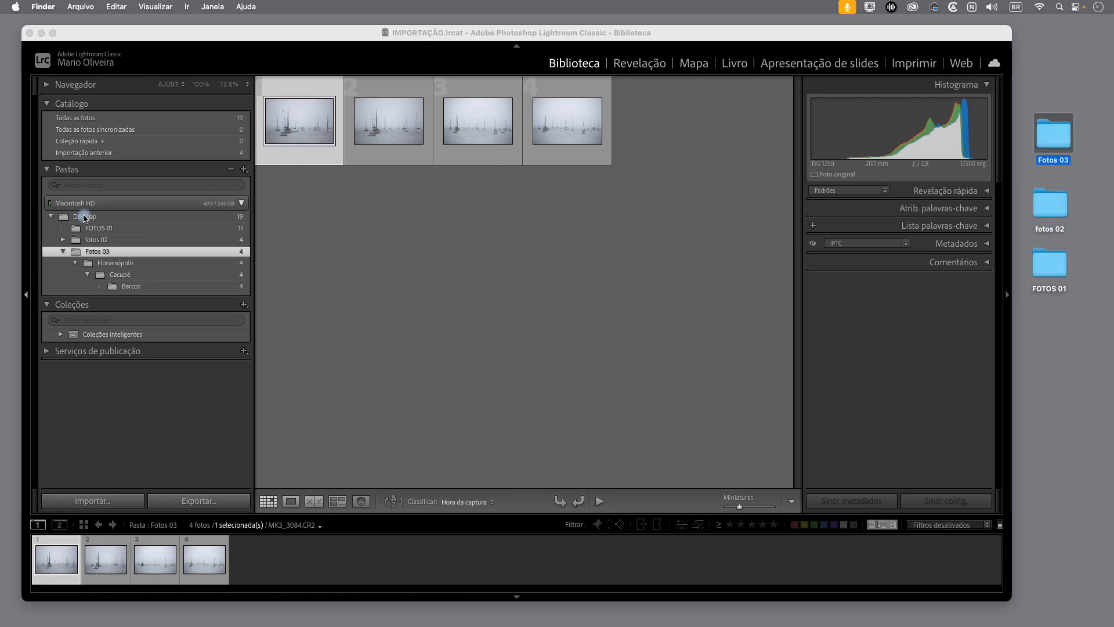
Select the Barcos folder nested under Cacupé in Lightroom to view its photos and disk path.
left_click(116, 291)
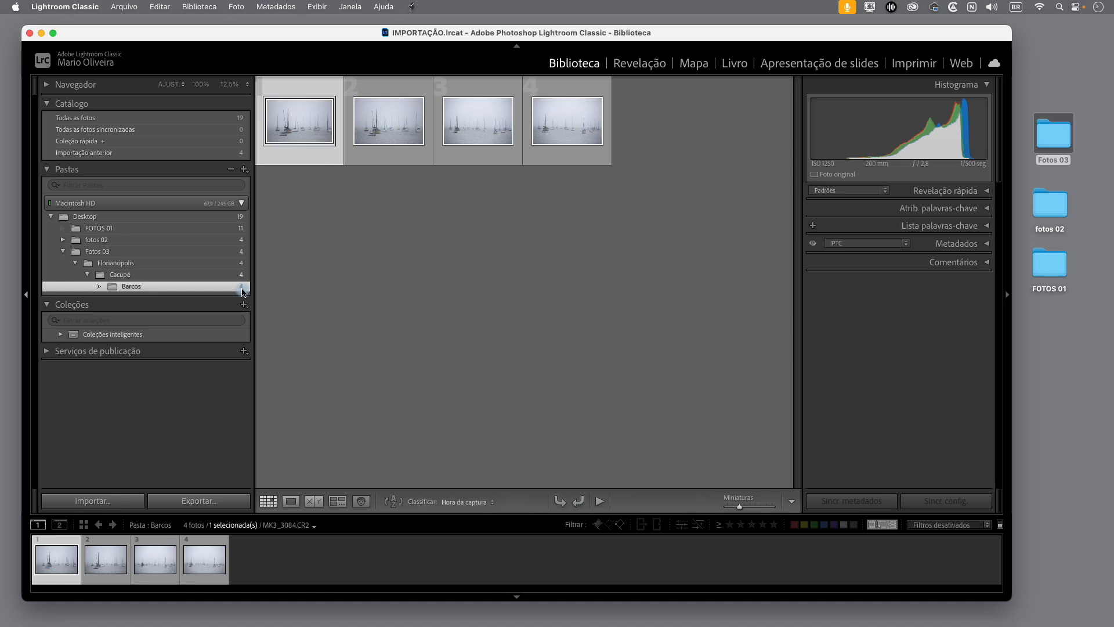
left_click(161, 292)
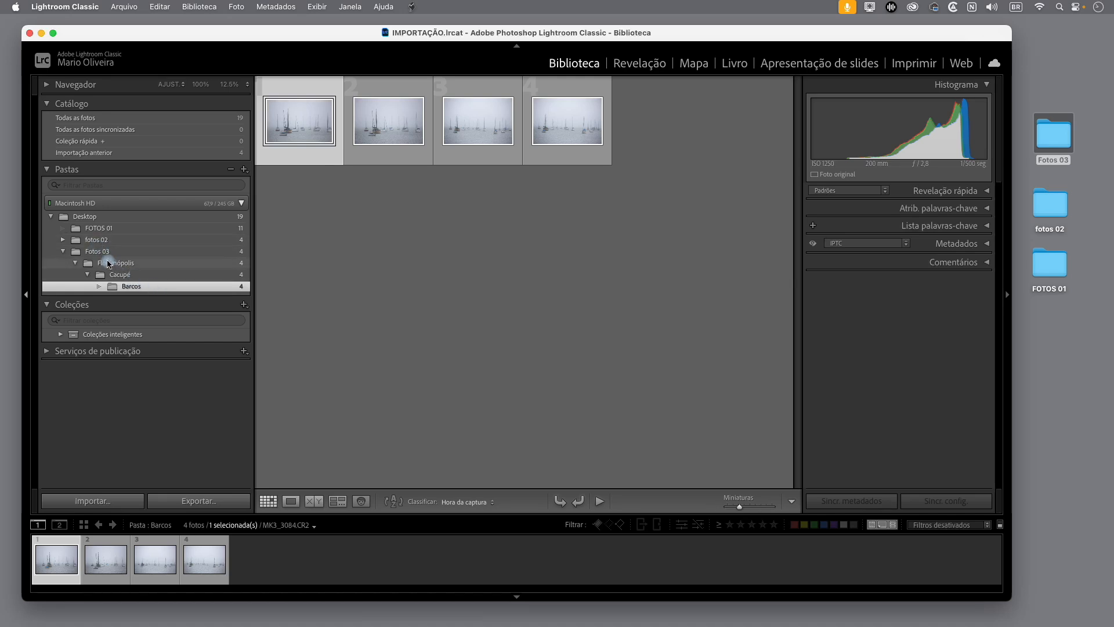
left_click(154, 291)
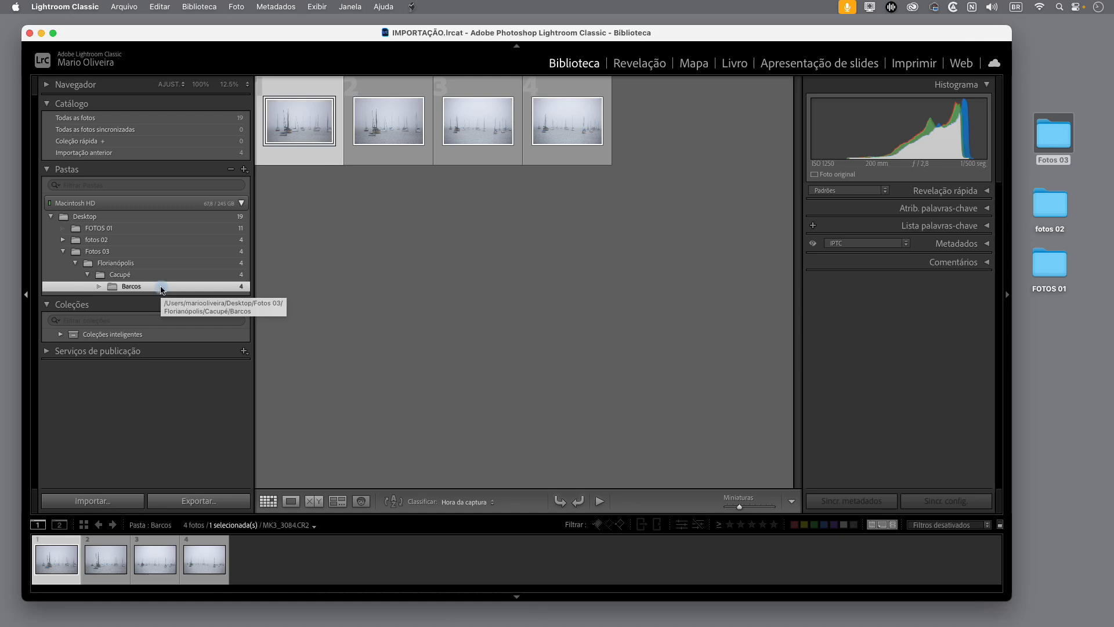
left_click(1062, 434)
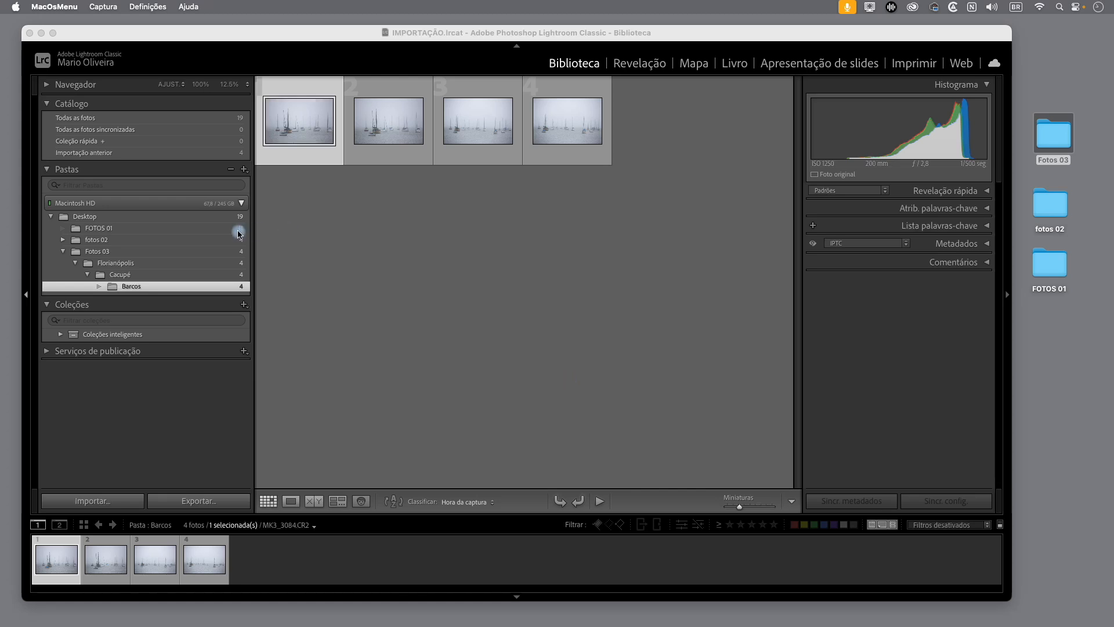
Start exporting the FOTOS 01 folder as a catalog to Mesa, naming it Catálogo Teste.
left_click(107, 229)
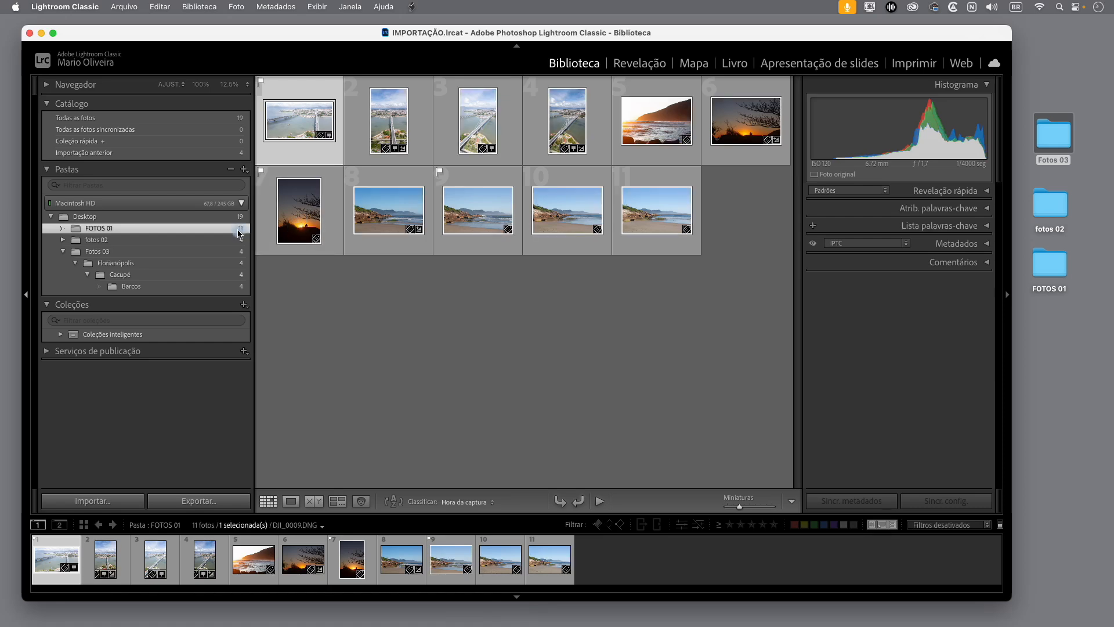
left_click(107, 230)
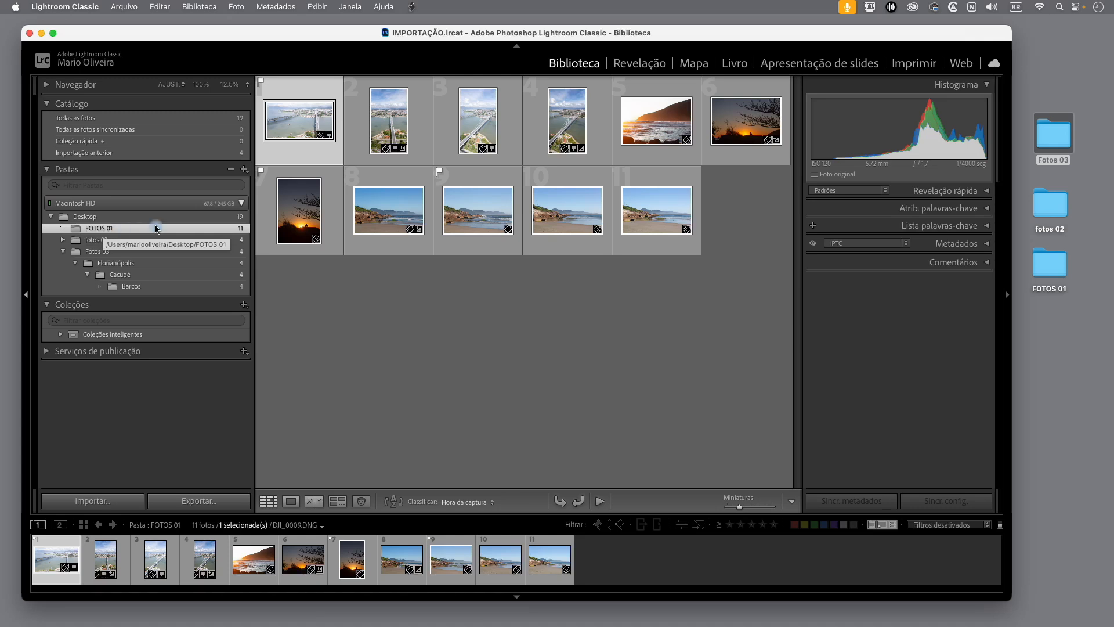
right_click(108, 230)
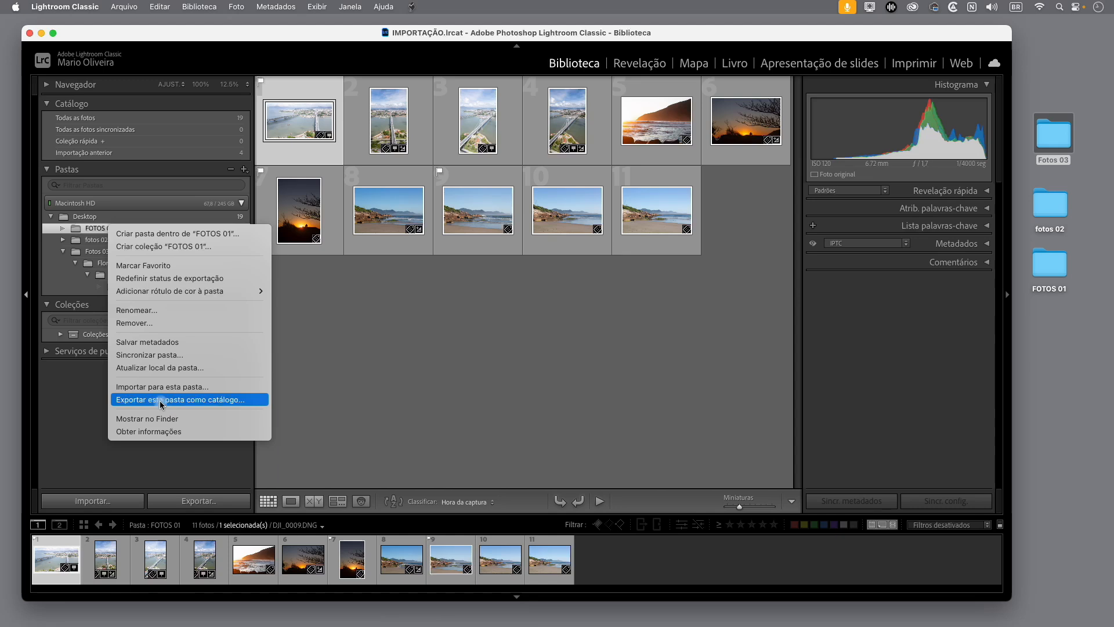
left_click(203, 402)
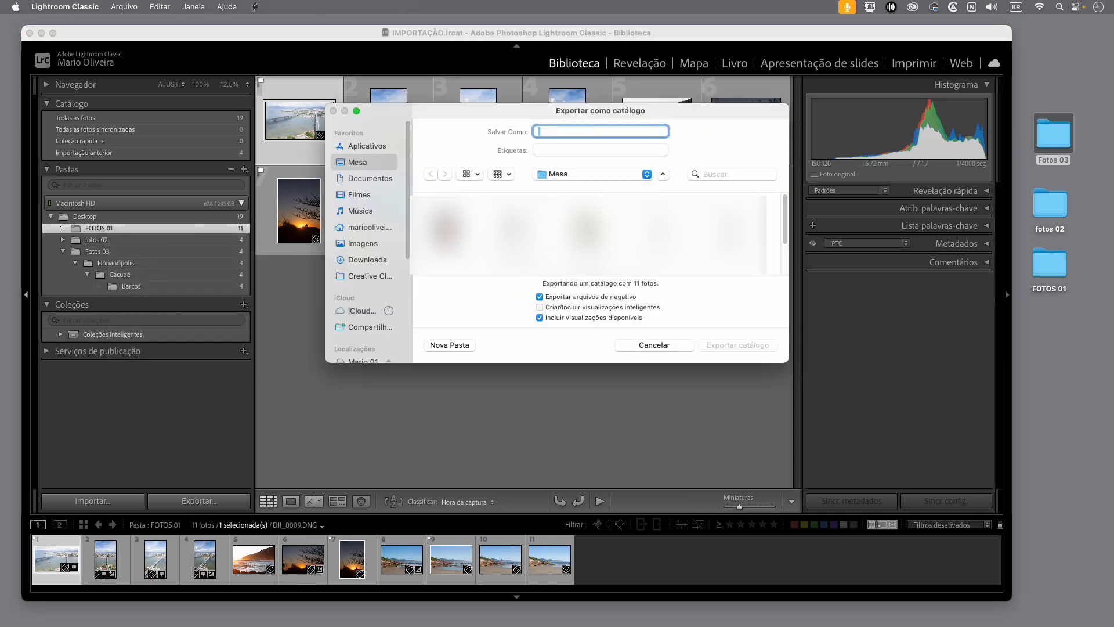
left_click_drag(619, 112, 610, 115)
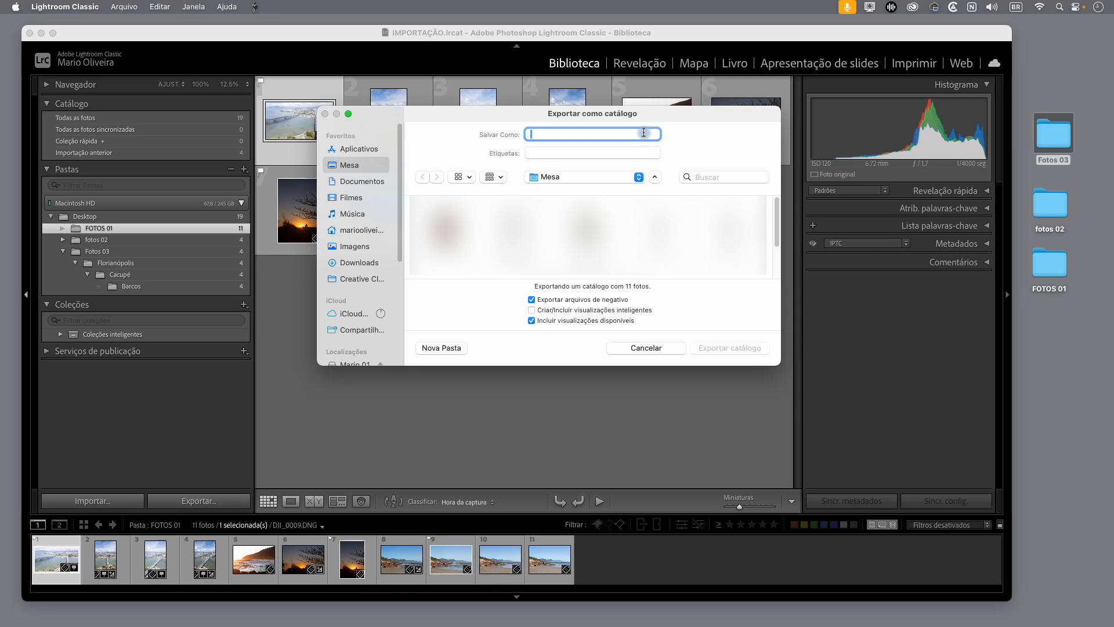
type("Catálogo Teste")
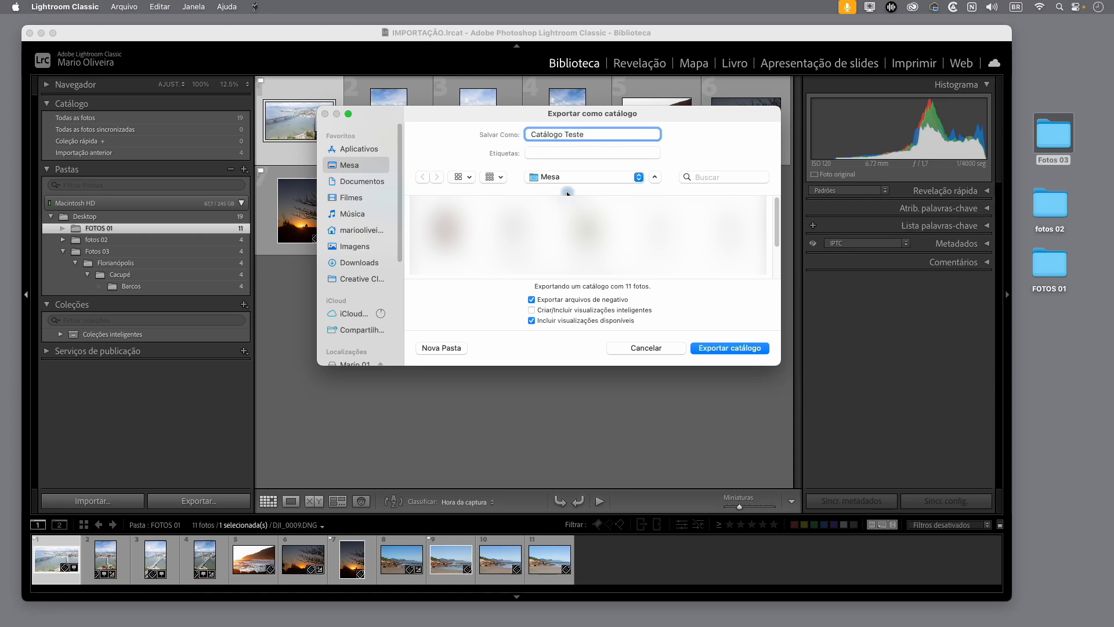
Export the catalog with negative files and available previews included, leaving out smart previews.
left_click(532, 302)
left_click(532, 301)
left_click(533, 301)
left_click(532, 311)
left_click(531, 310)
left_click(532, 311)
left_click(532, 300)
left_click(525, 317)
left_click(559, 312)
left_click(532, 321)
left_click(532, 322)
left_click(532, 322)
left_click(532, 321)
left_click(749, 348)
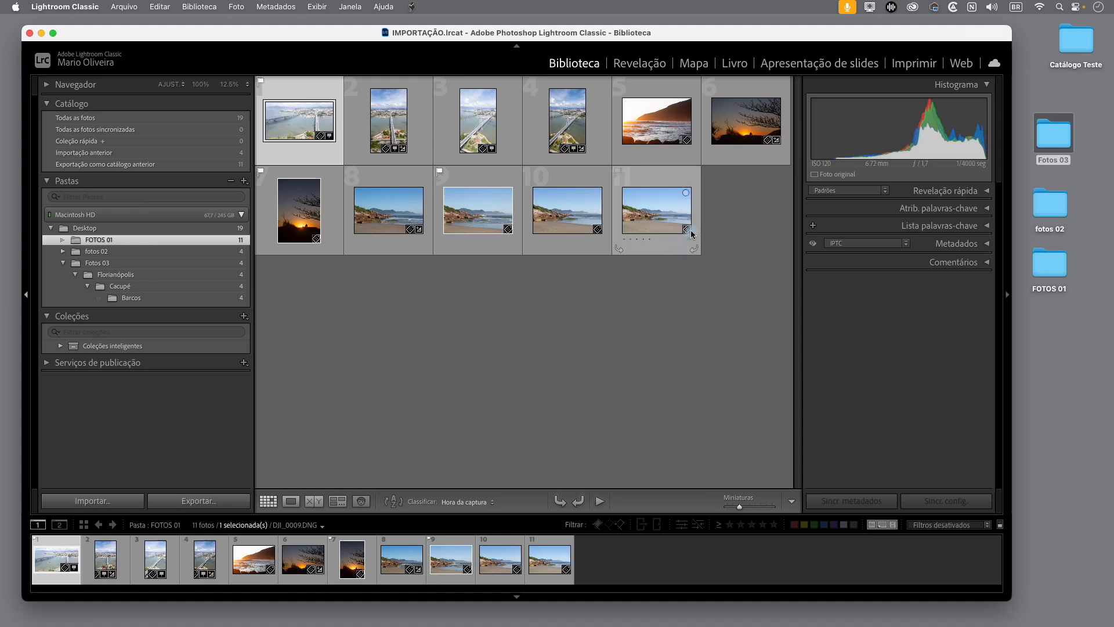
Move the Catálogo Teste folder below FOTOS 01 on the desktop and open it in Finder as icons.
left_click_drag(1077, 40, 1063, 382)
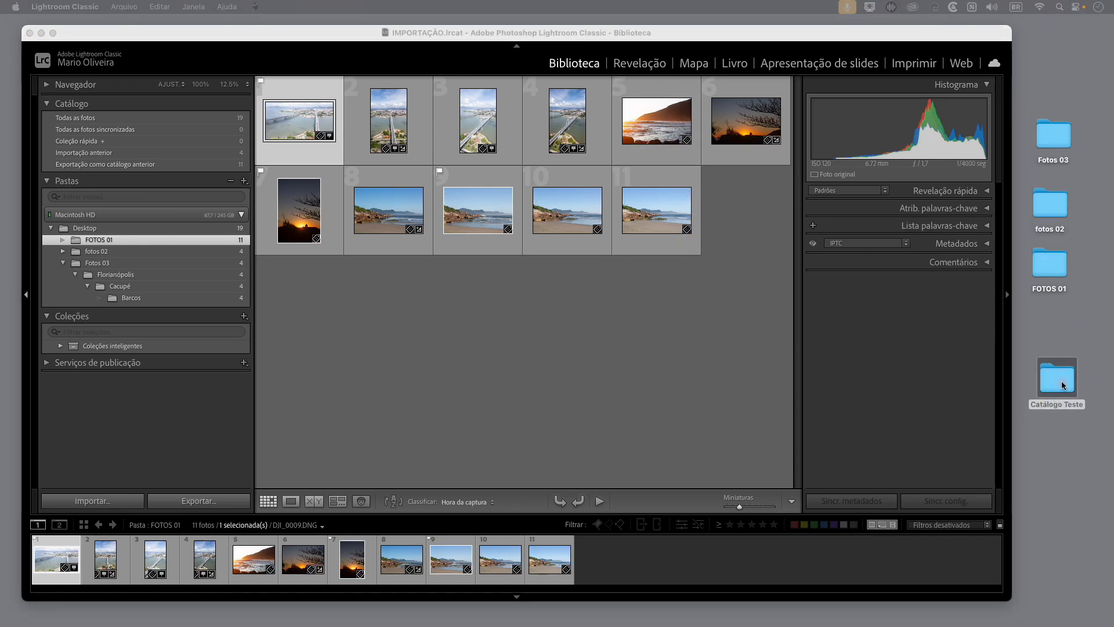
double_click(1062, 384)
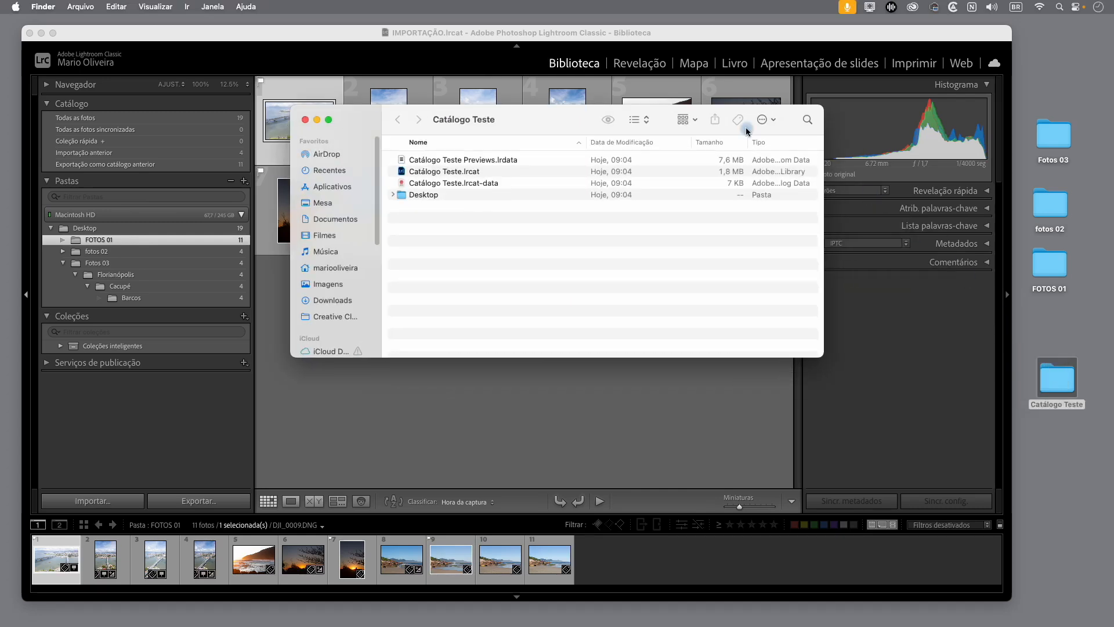
left_click(641, 119)
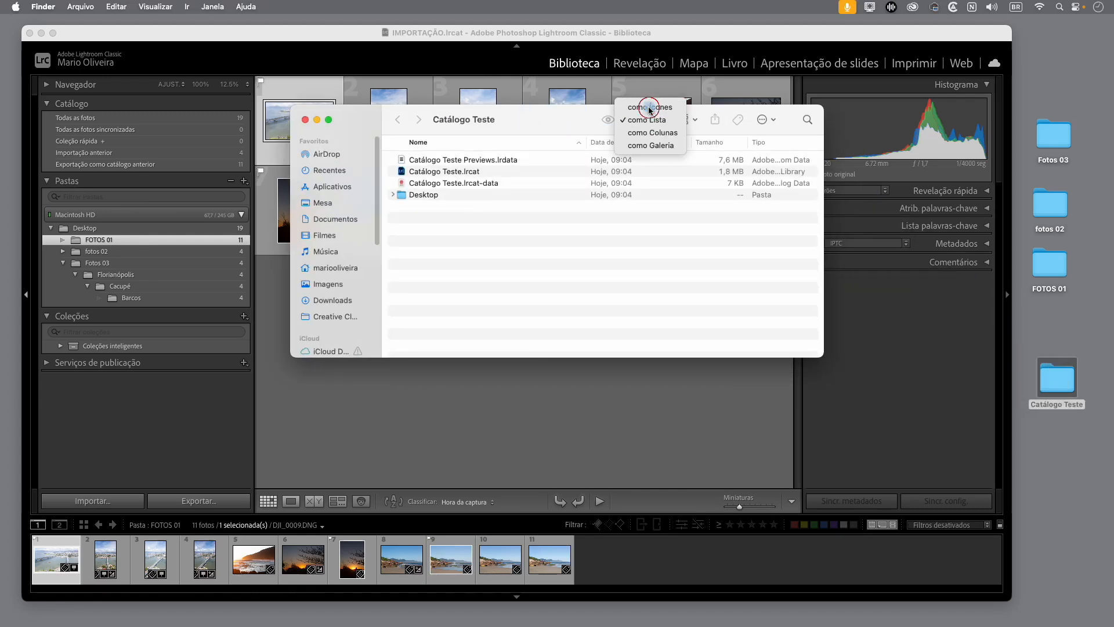
left_click(643, 107)
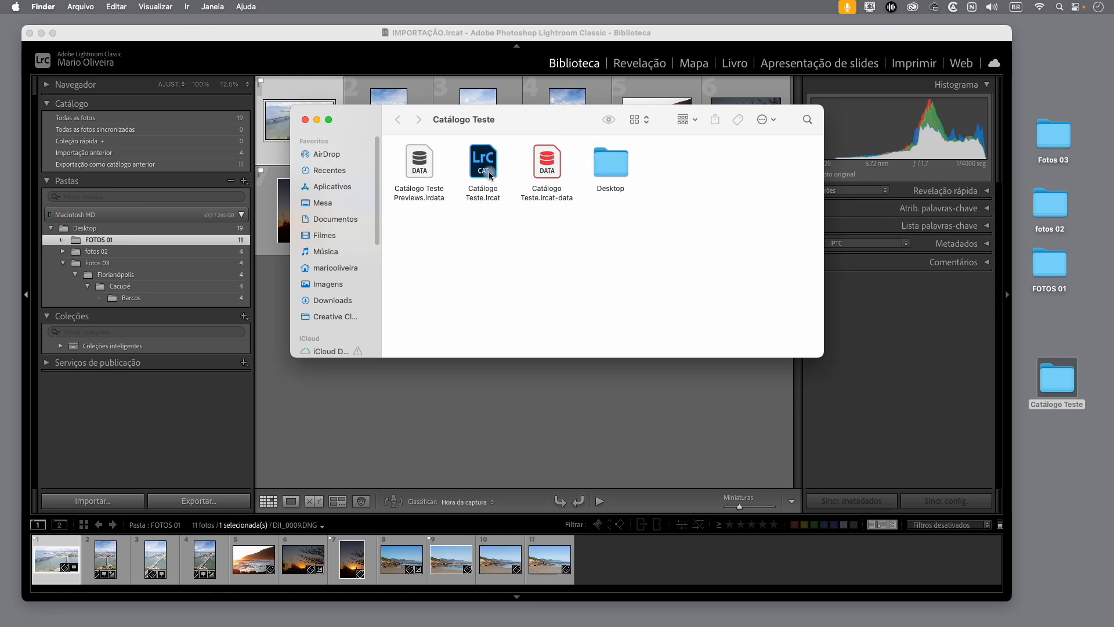
Examine the exported photos in Catálogo Teste's Desktop > FOTOS 01 subfolder, and return to the Catálogo Teste folder.
double_click(604, 174)
double_click(419, 164)
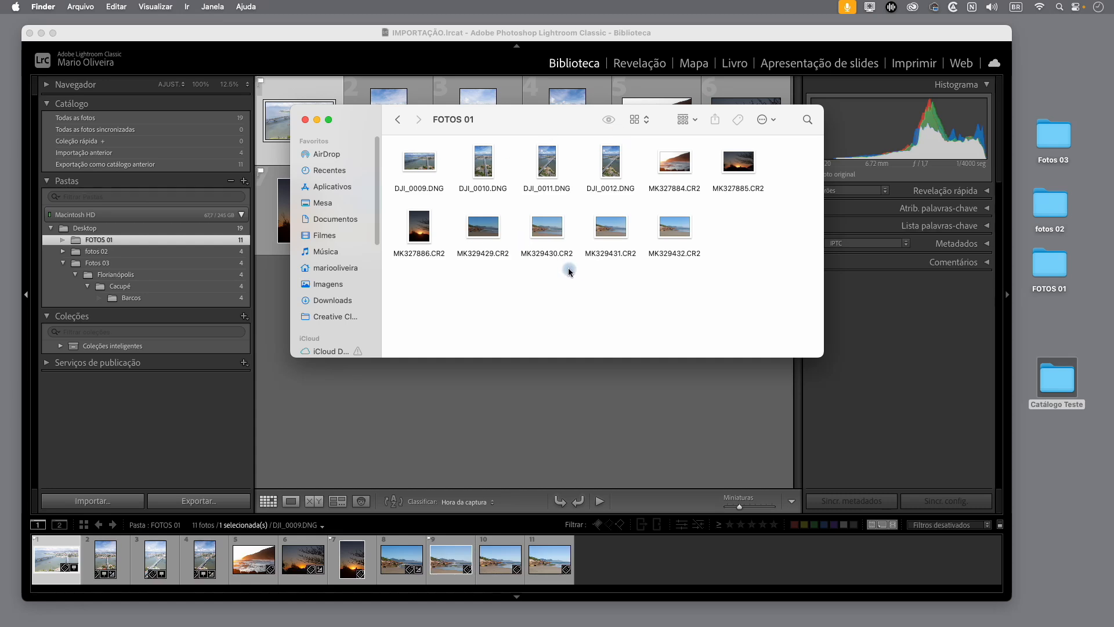
left_click(398, 119)
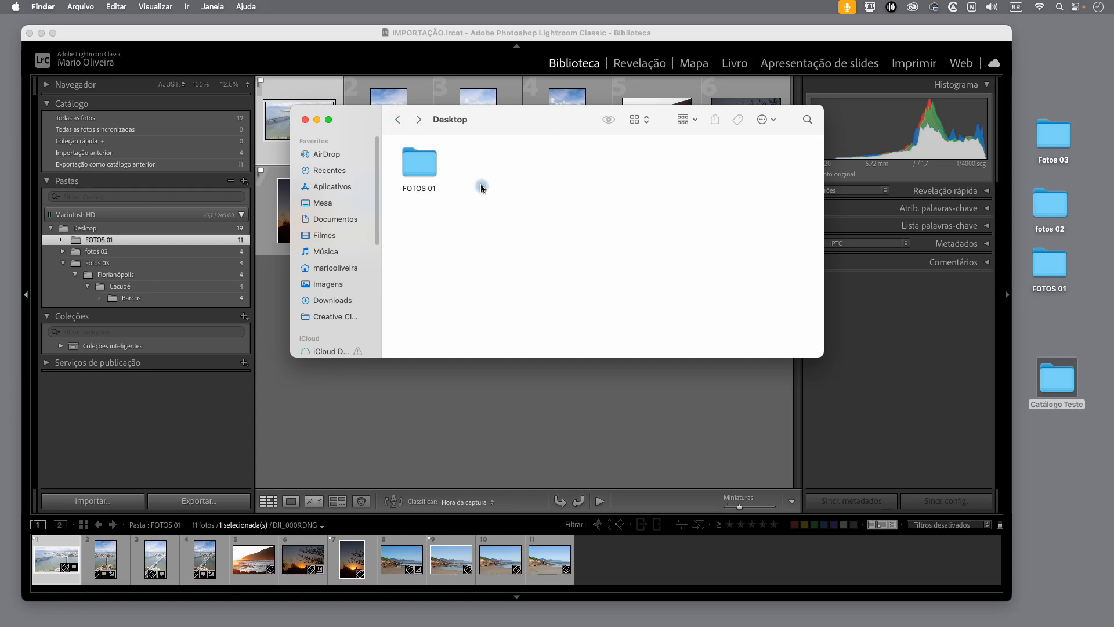
left_click(397, 119)
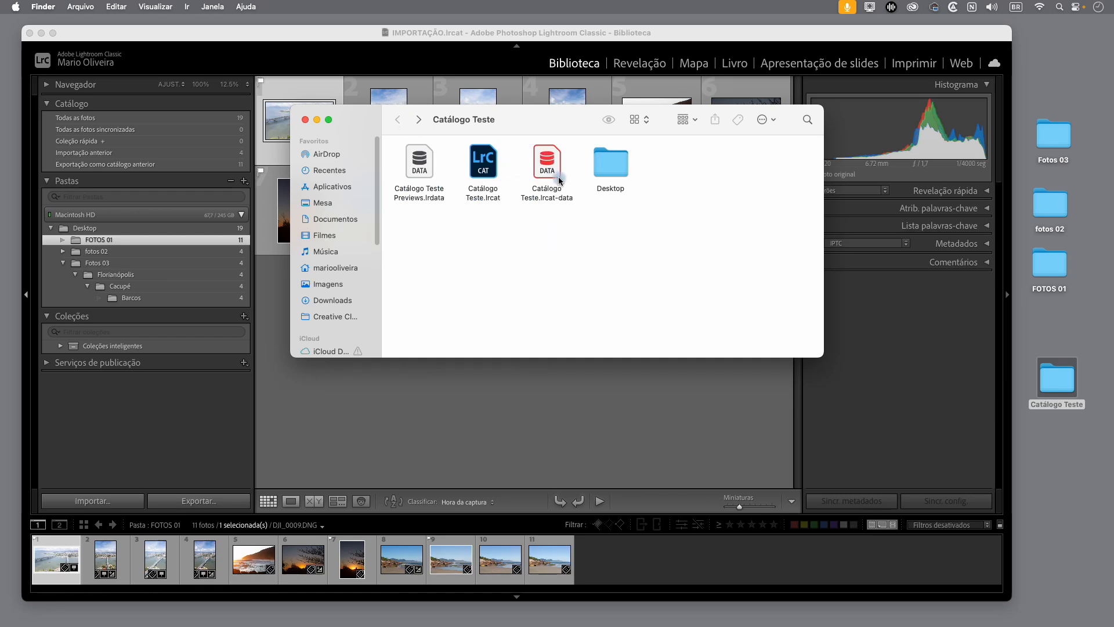
Restart Lightroom with Catálogo Teste.lrcat and expand Macintosh HD and Desktop down to the FOTOS 01 folder.
double_click(484, 162)
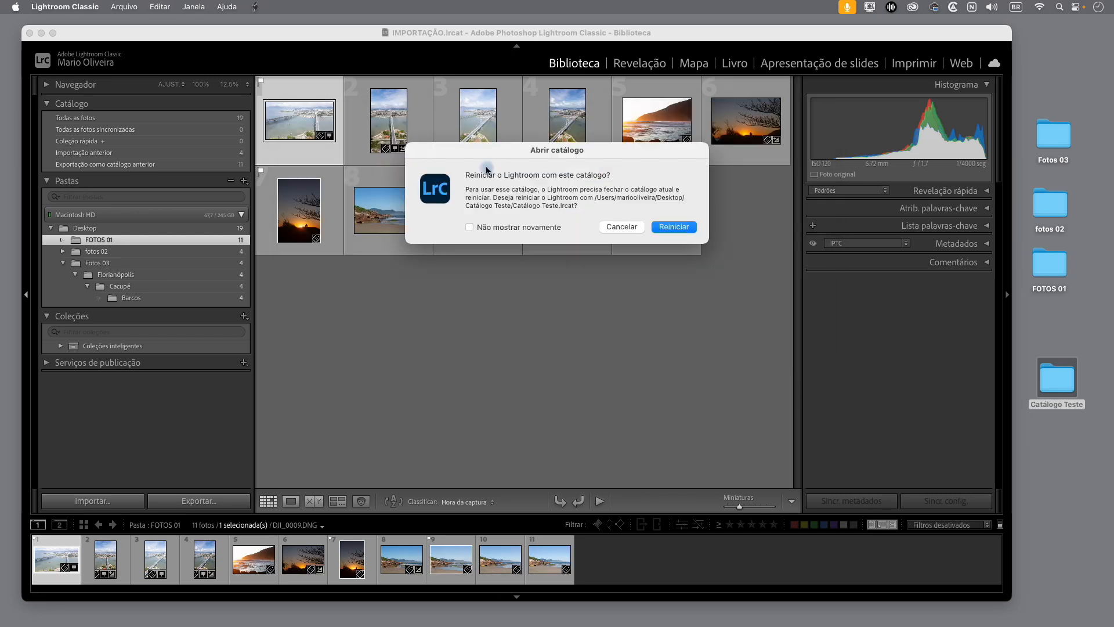
left_click(670, 225)
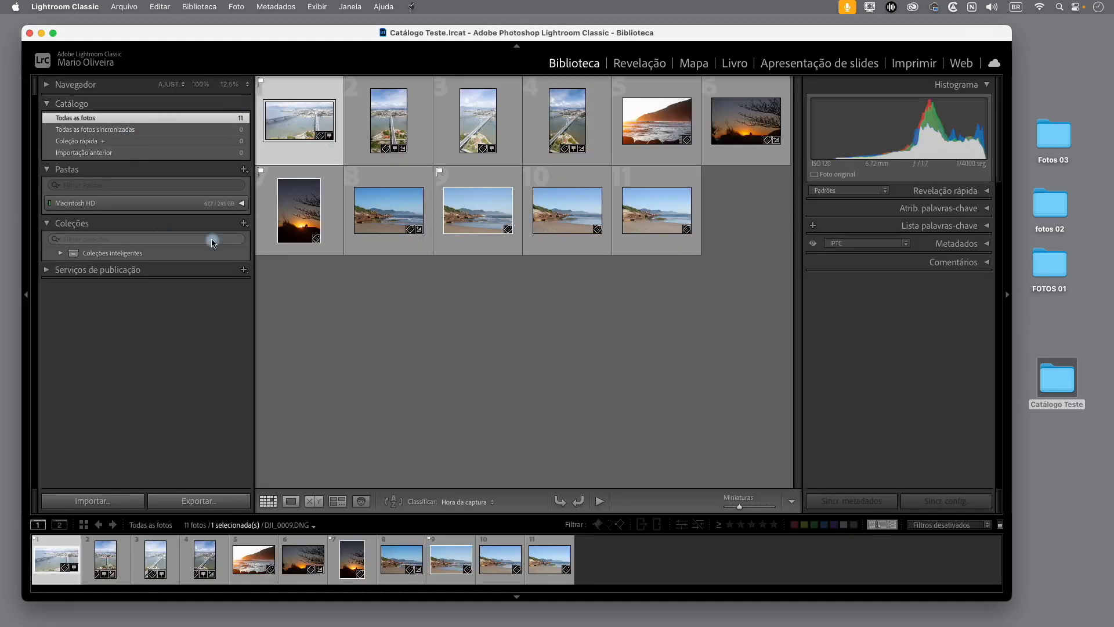
left_click(241, 203)
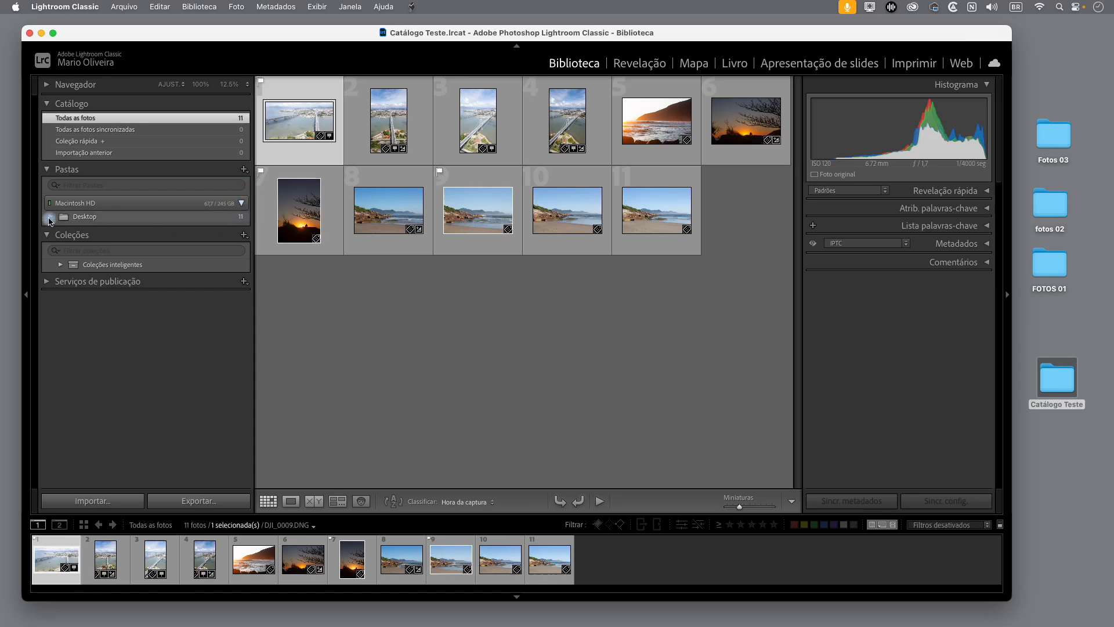
left_click(51, 217)
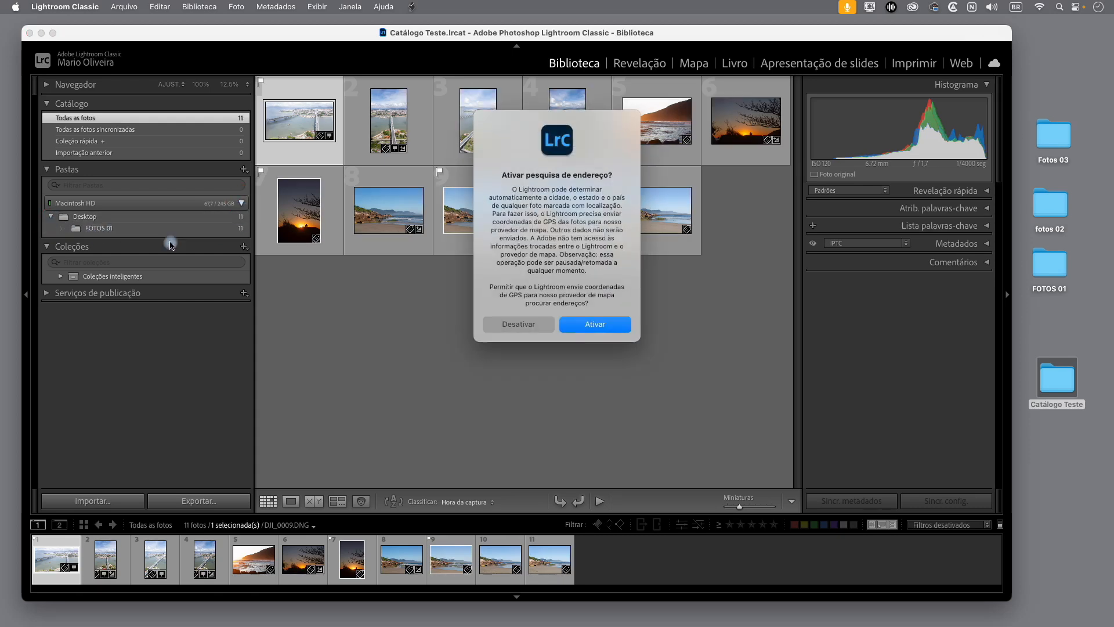
Disable address lookup for the Catálogo Teste catalog.
left_click(530, 327)
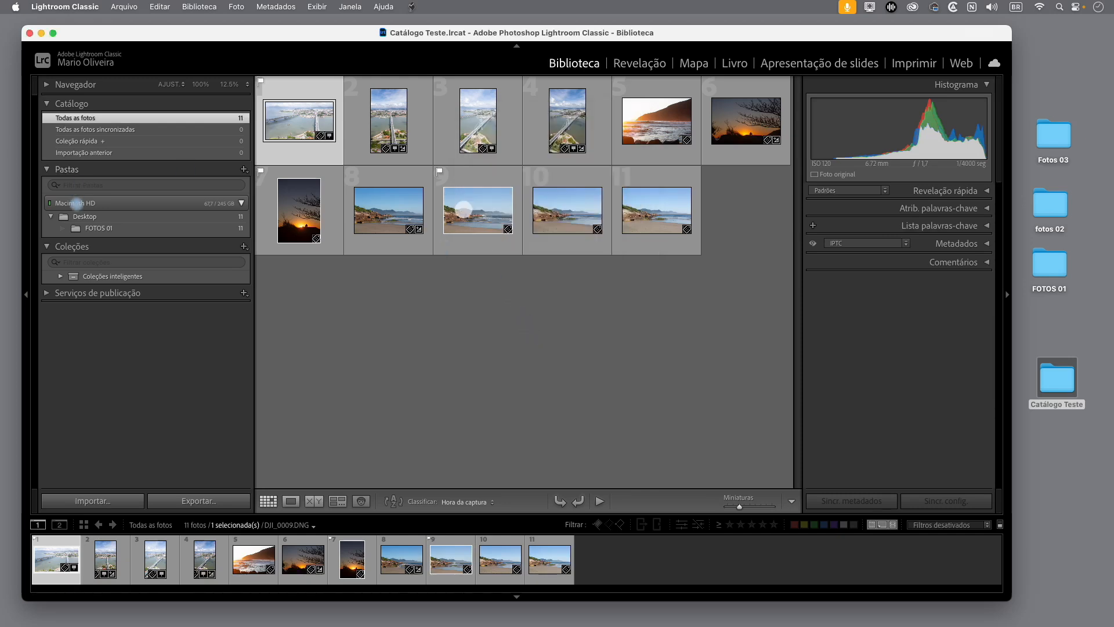
left_click(71, 58)
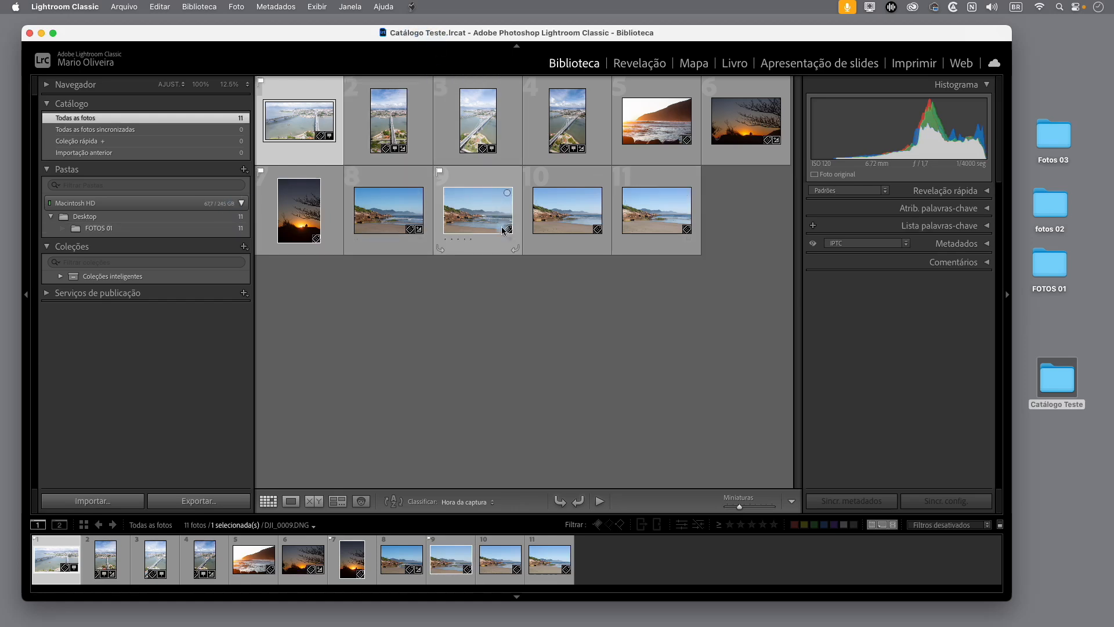
mouse_move(500, 226)
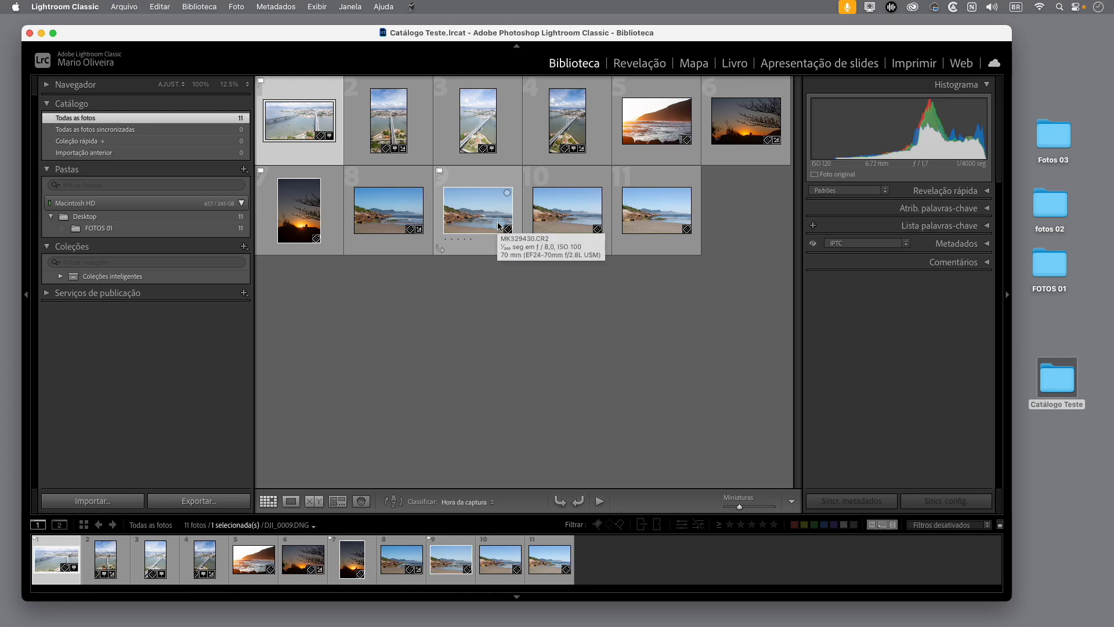